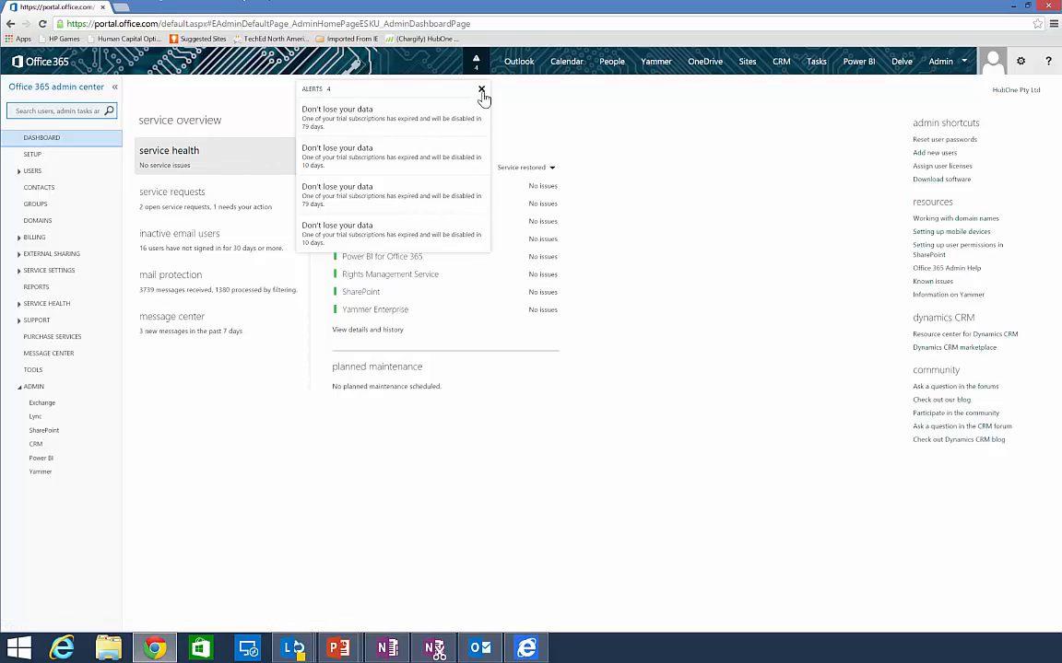
Dismiss the trial subscription alerts and open the list of active users.
left_click(481, 90)
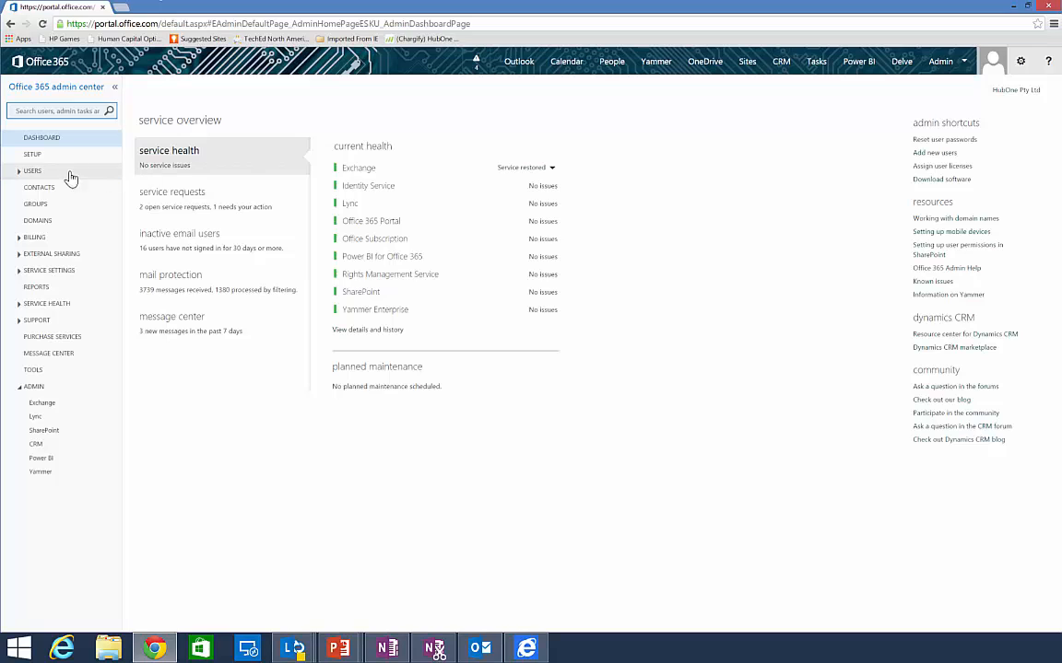
left_click(20, 175)
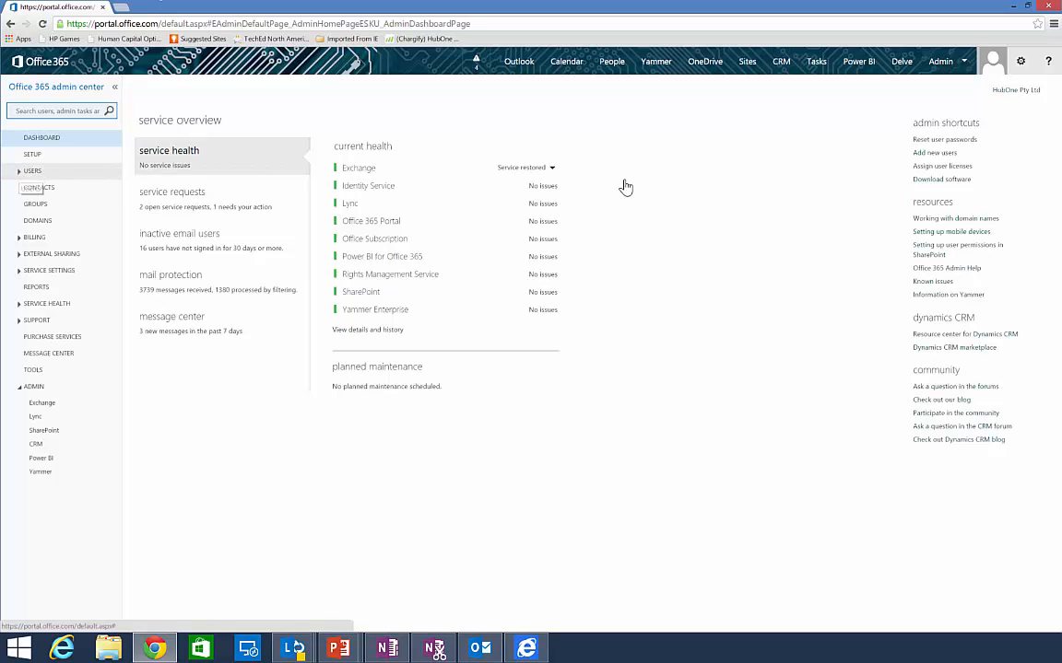
left_click(46, 189)
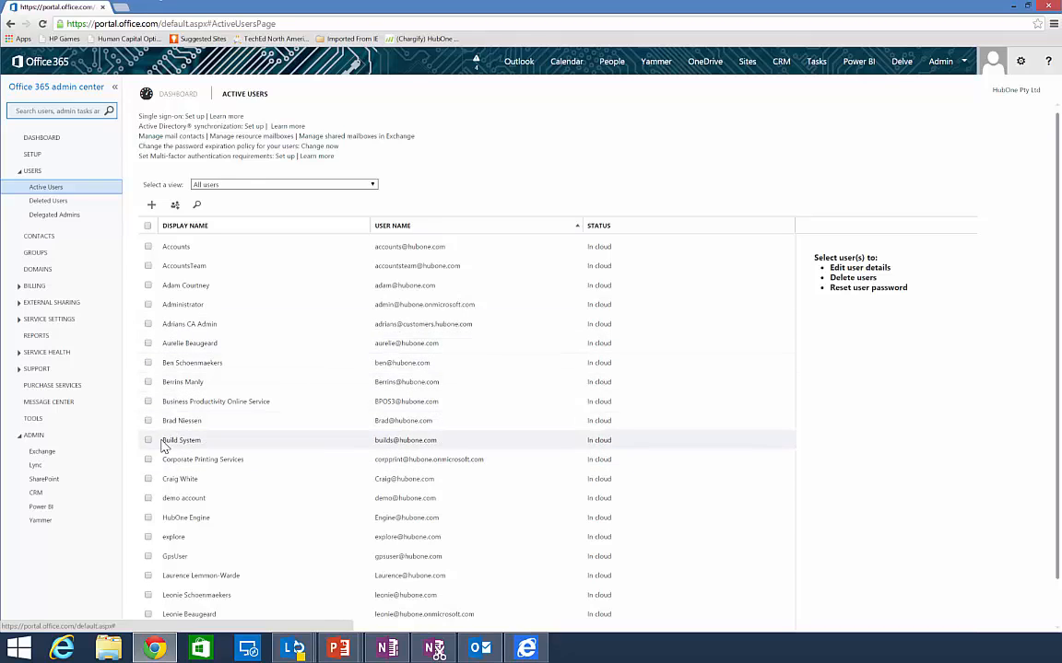
Reset the password of the GpsUser account, sending the results to the prefilled email recipient, and finish the reset.
left_click(149, 557)
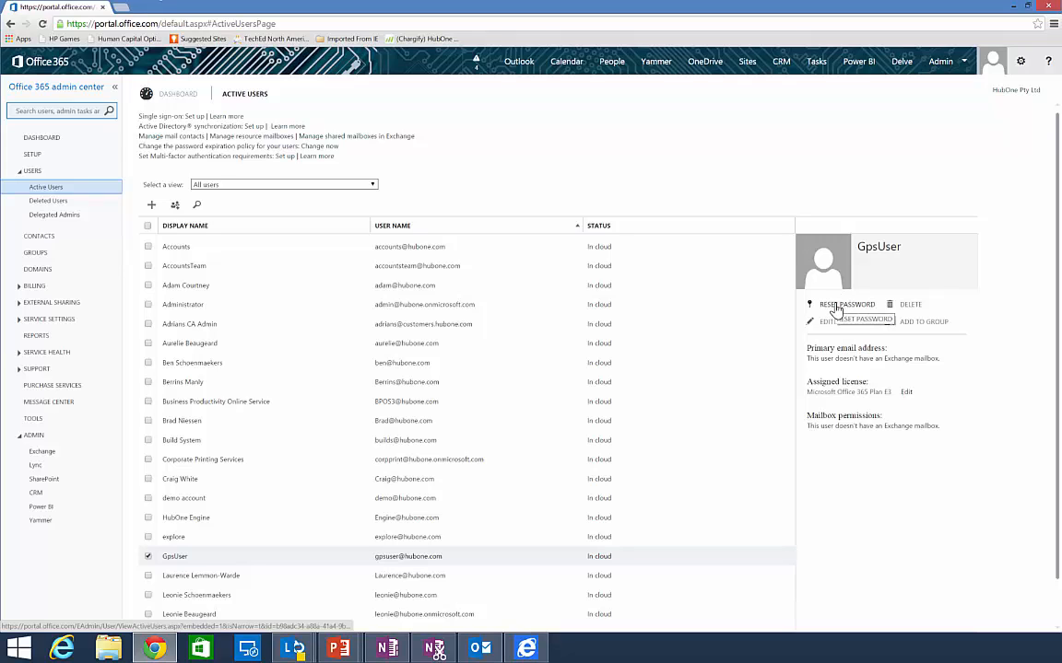
left_click(835, 309)
scroll(689, 337, "down", 1)
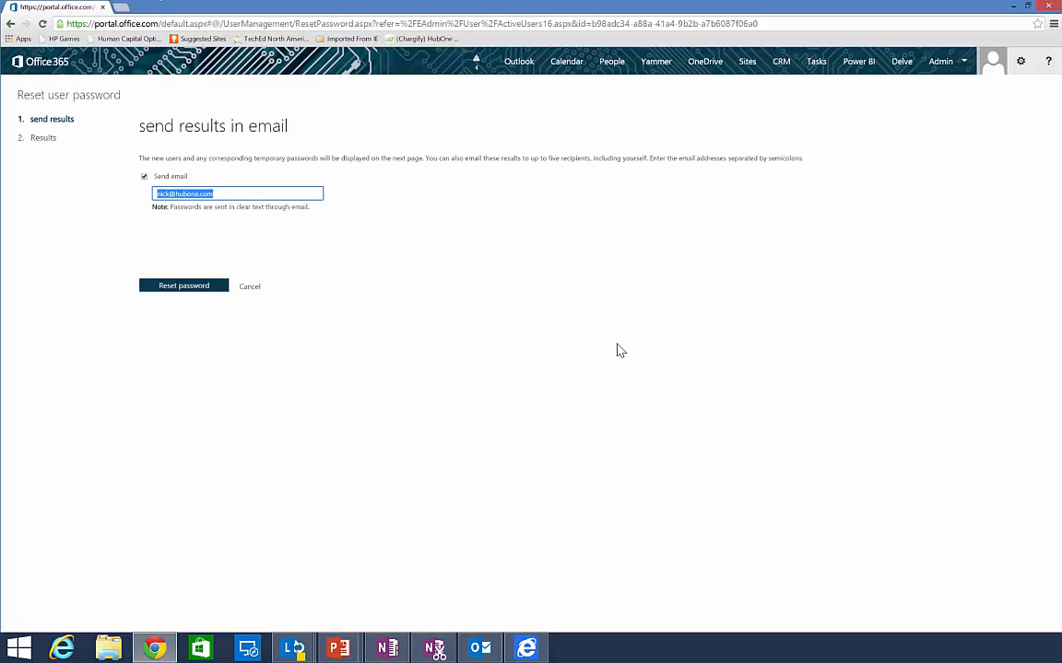
left_click(179, 288)
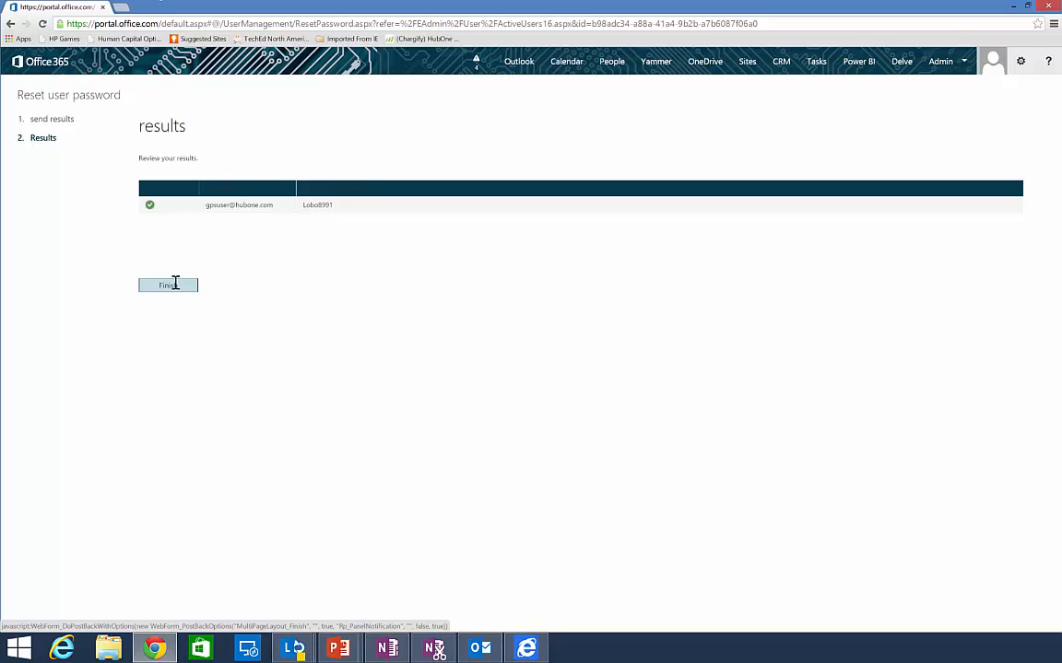
left_click(175, 284)
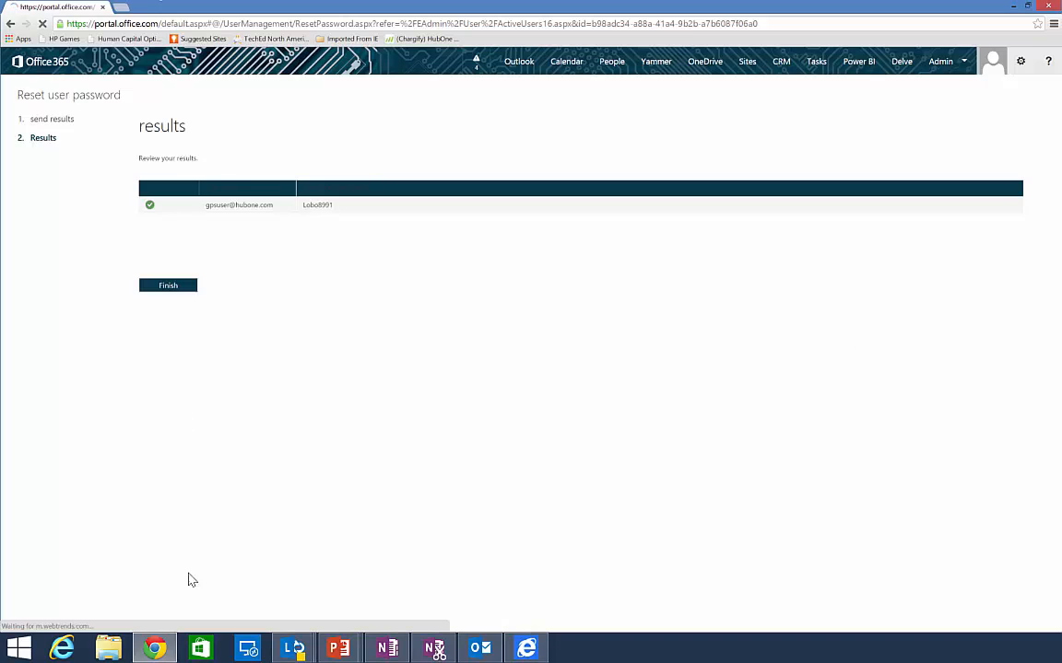
Switch to the PowerPoint slide show, advance to the New User slide, and return to the Office 365 admin center in Chrome.
key("alt+Tab")
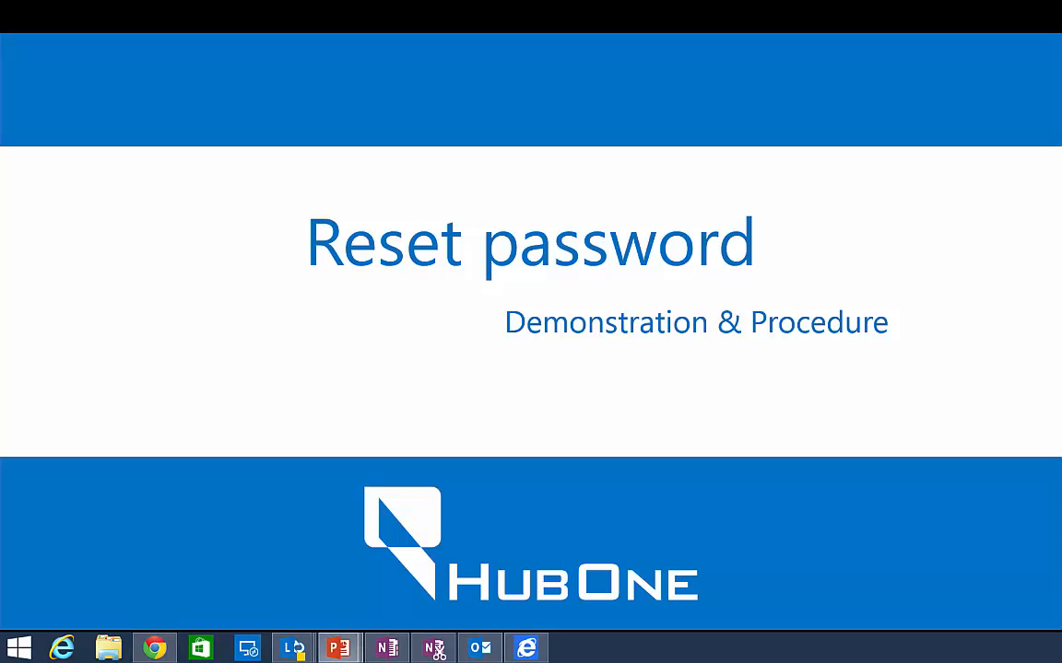
key("Right")
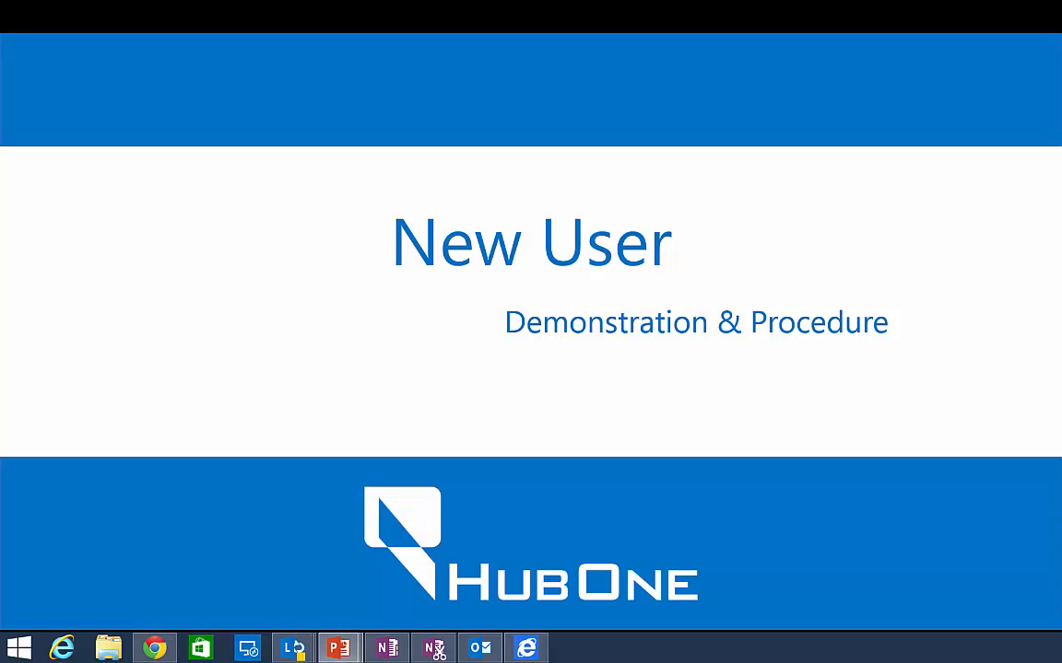
key("alt+Tab")
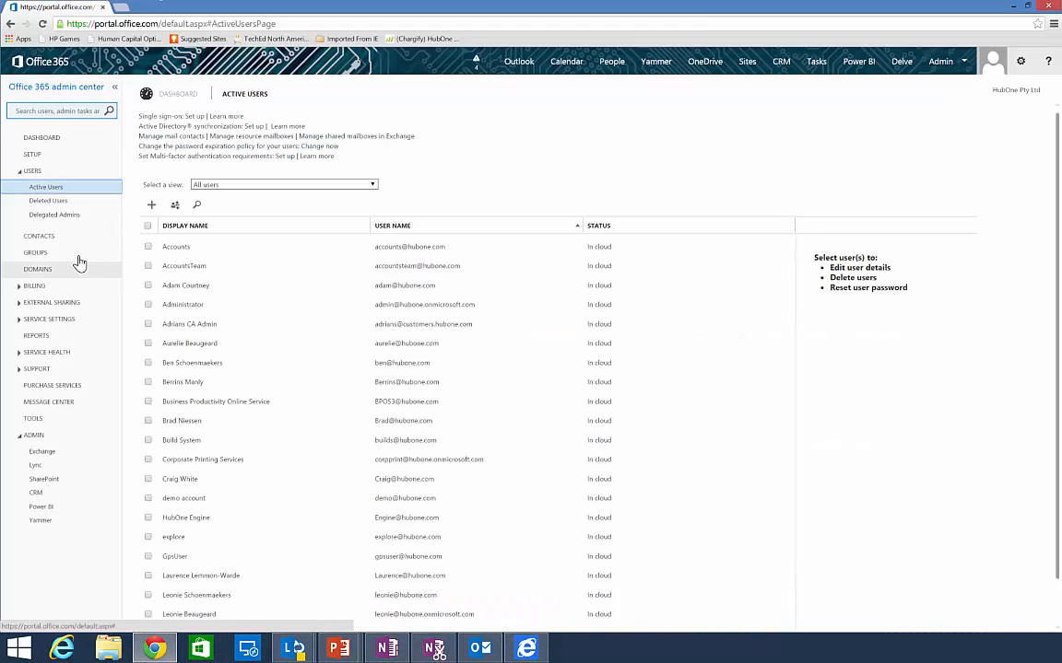
Start a new user account and enter the first name, last name and user name, keeping the hubone.com domain and auto-generated password.
left_click(152, 208)
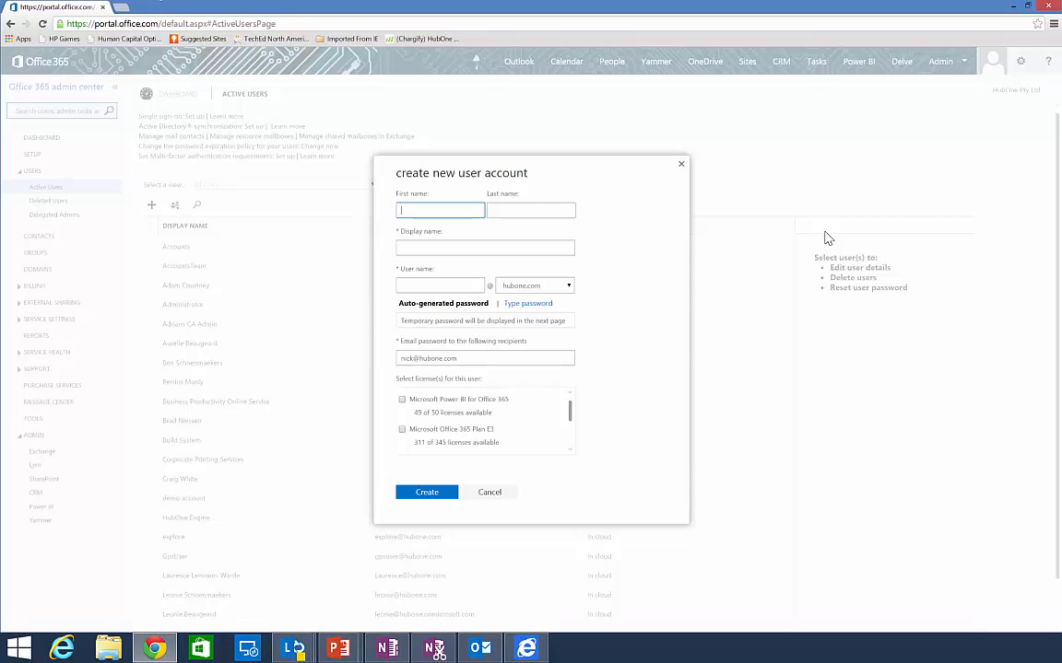
type("Bob")
key("Tab")
type("J")
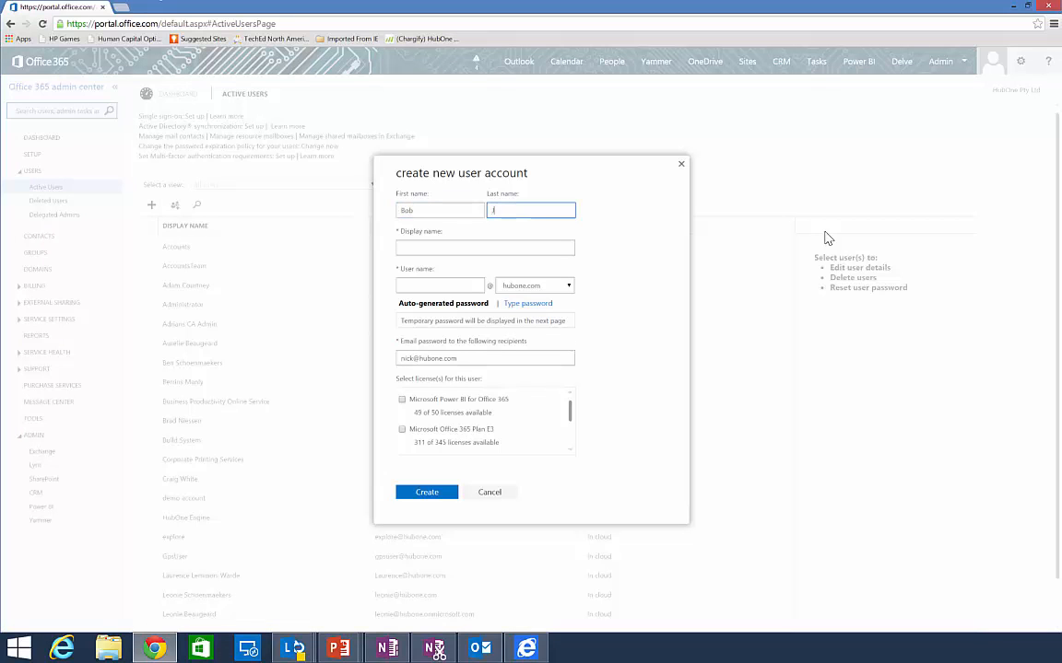
type("ones")
key("Tab")
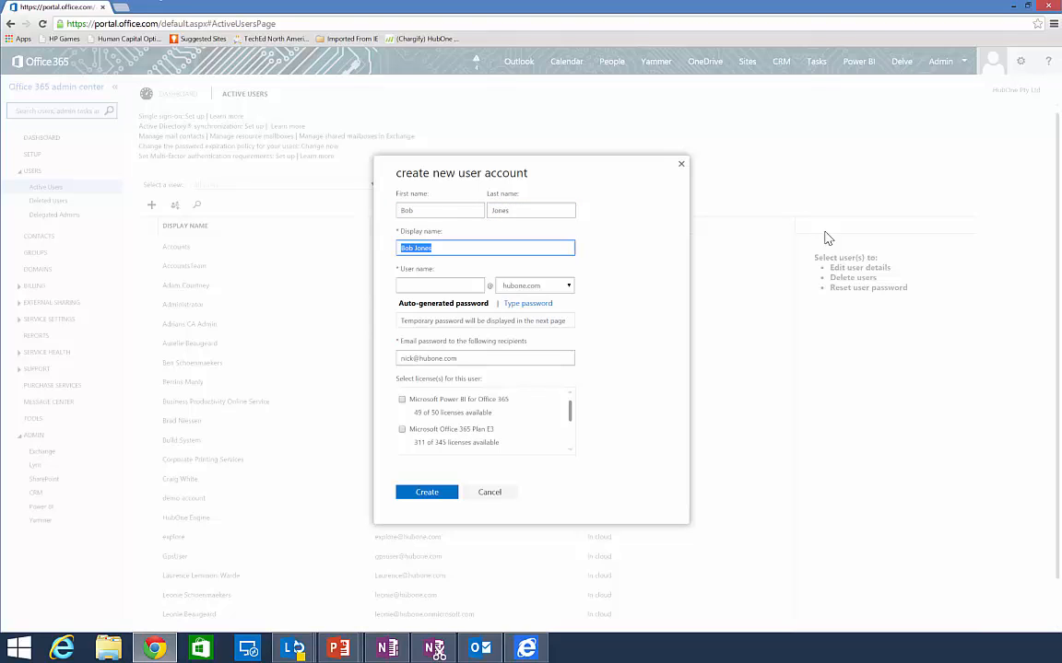
key("Tab")
type("bob")
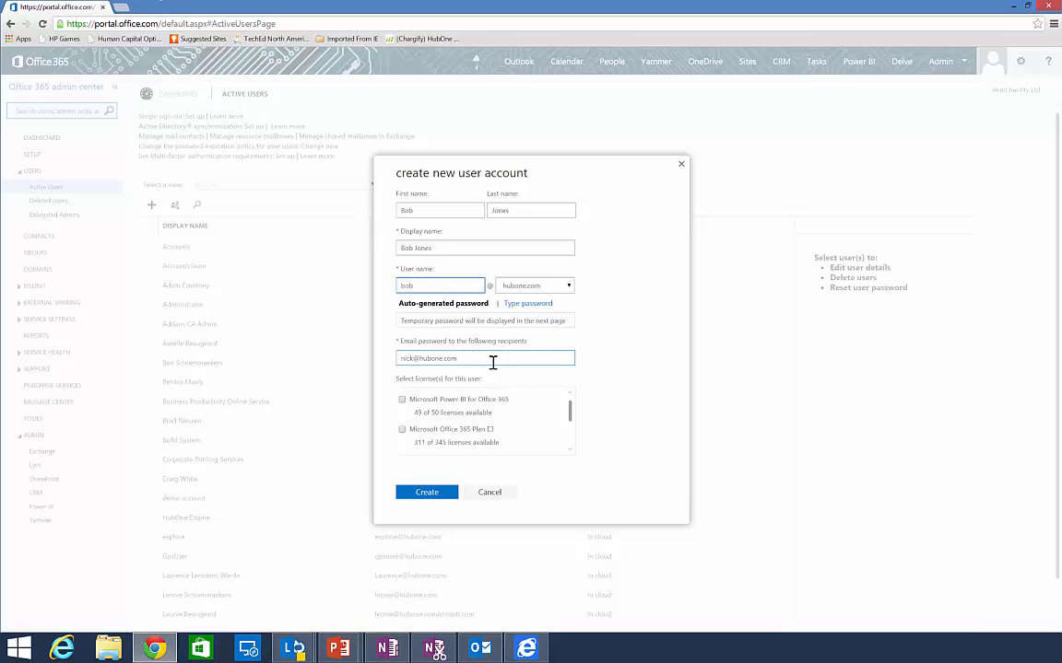
Assign the Microsoft Office 365 Plan E3 license, create the user account and close the creation dialog.
left_click(402, 430)
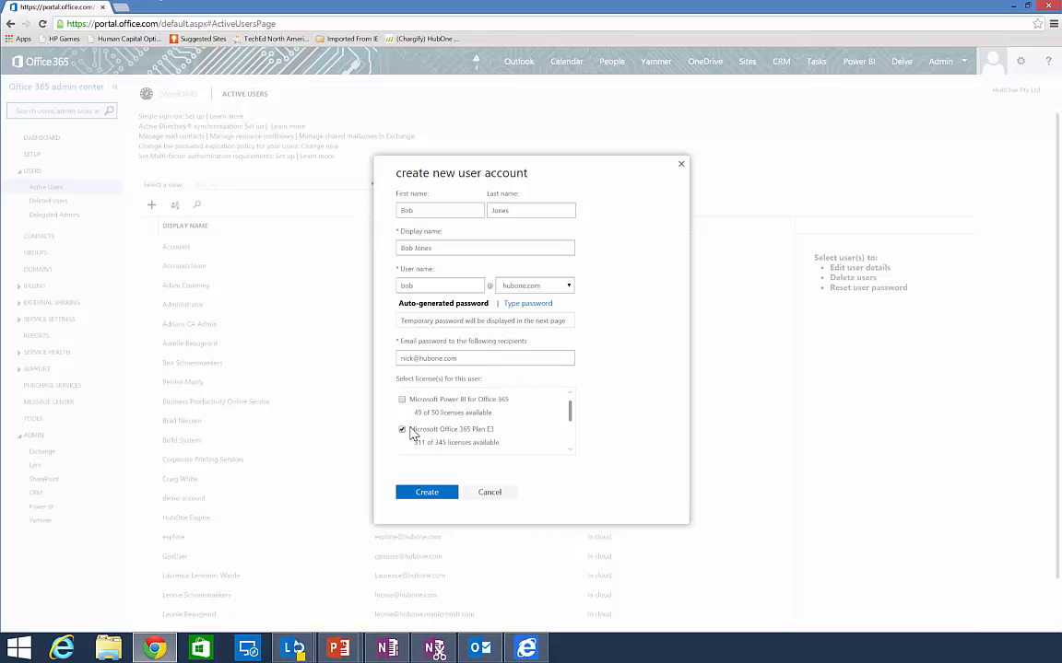
mouse_move(568, 407)
left_mouse_down()
mouse_move(569, 442)
mouse_move(571, 403)
left_mouse_up()
left_click(422, 494)
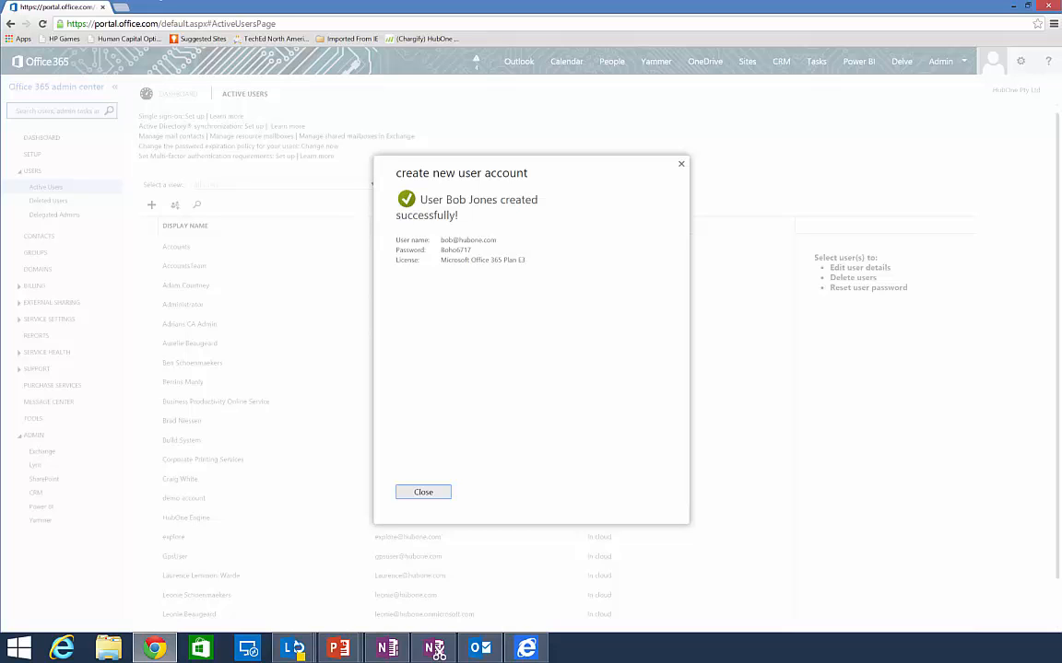
left_click(417, 493)
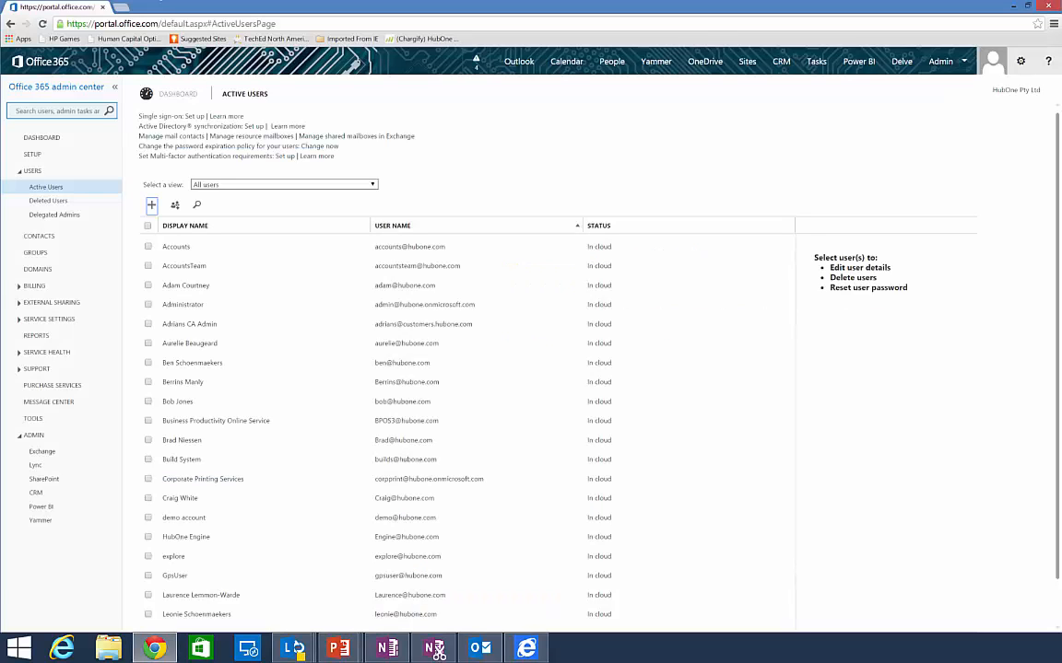
Delete the newly created user account from the active users.
left_click(148, 402)
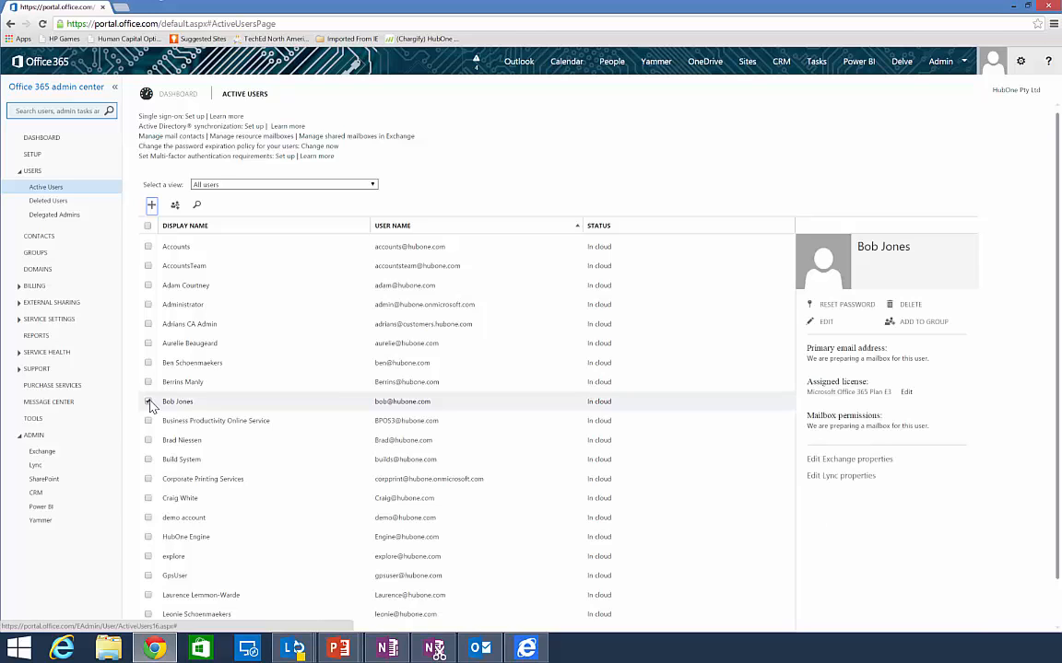
left_click(898, 305)
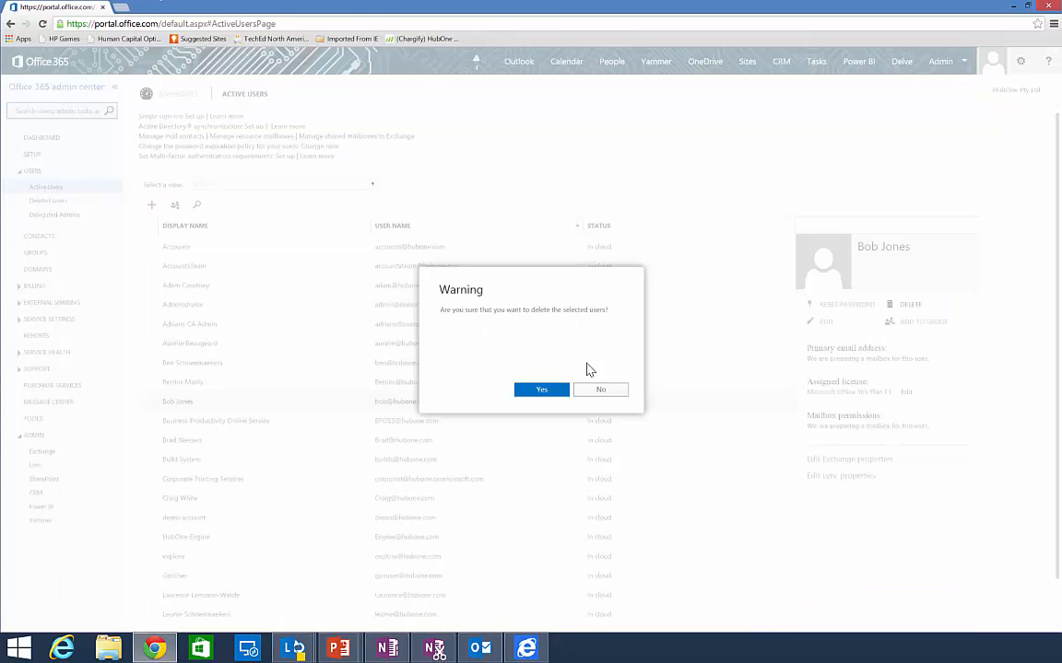
left_click(543, 390)
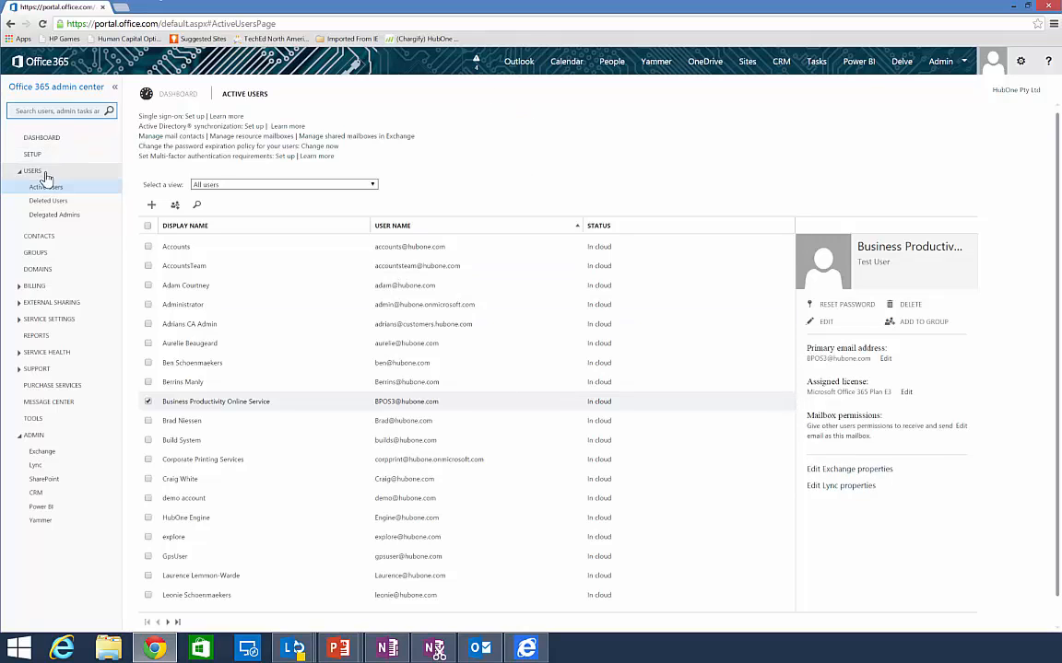
Review the restore option for the deleted account in the deleted users, and the HubOne Pty Ltd entry among the delegated admins.
left_click(42, 201)
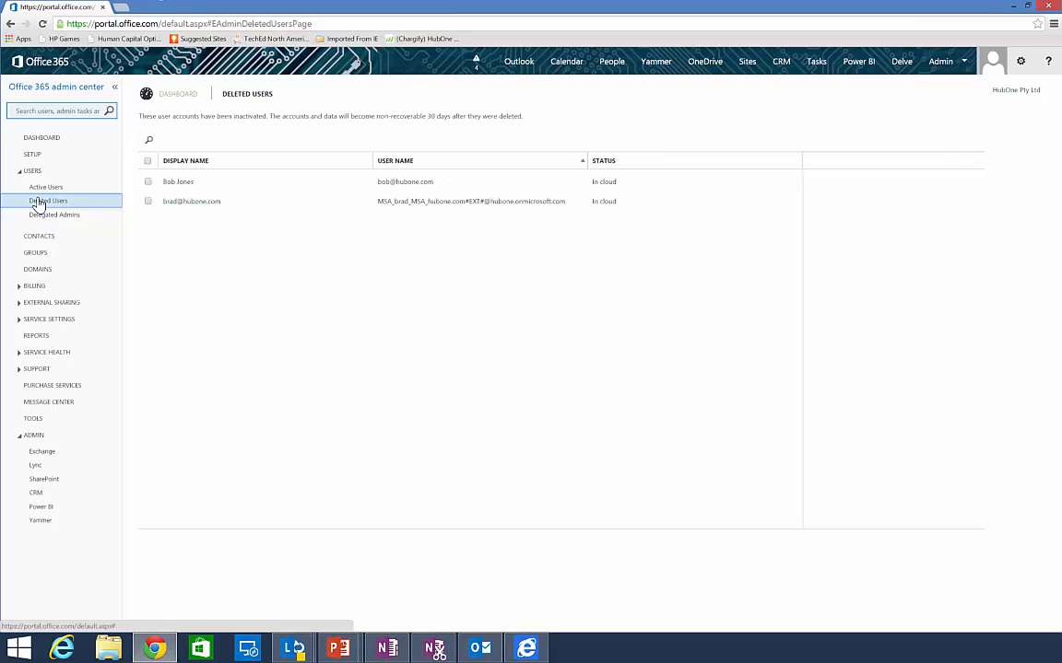
left_click(148, 183)
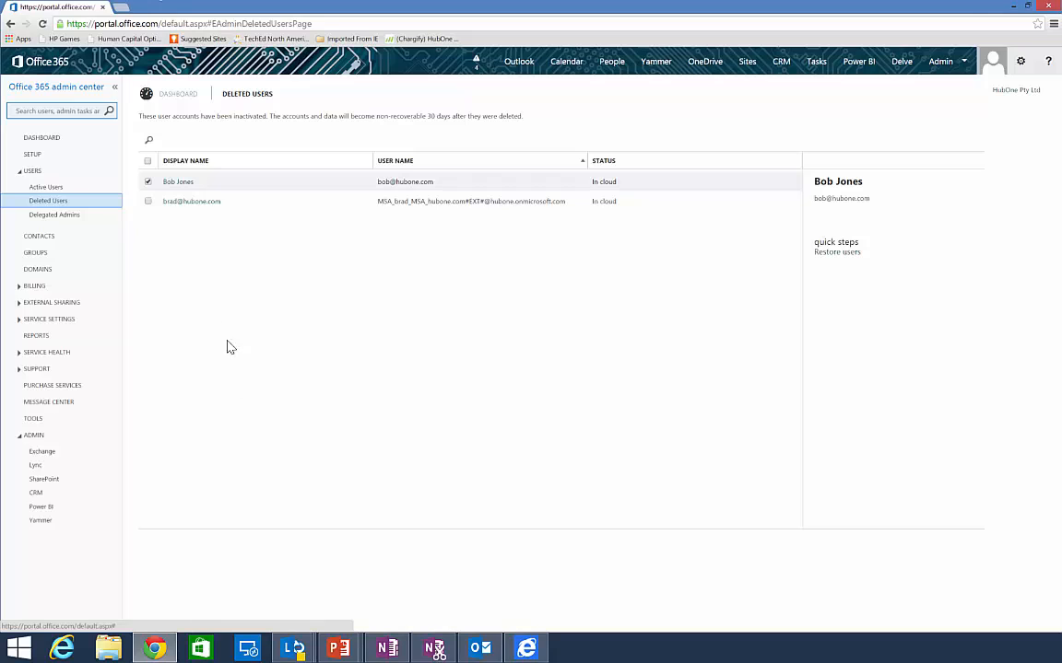
left_click(57, 215)
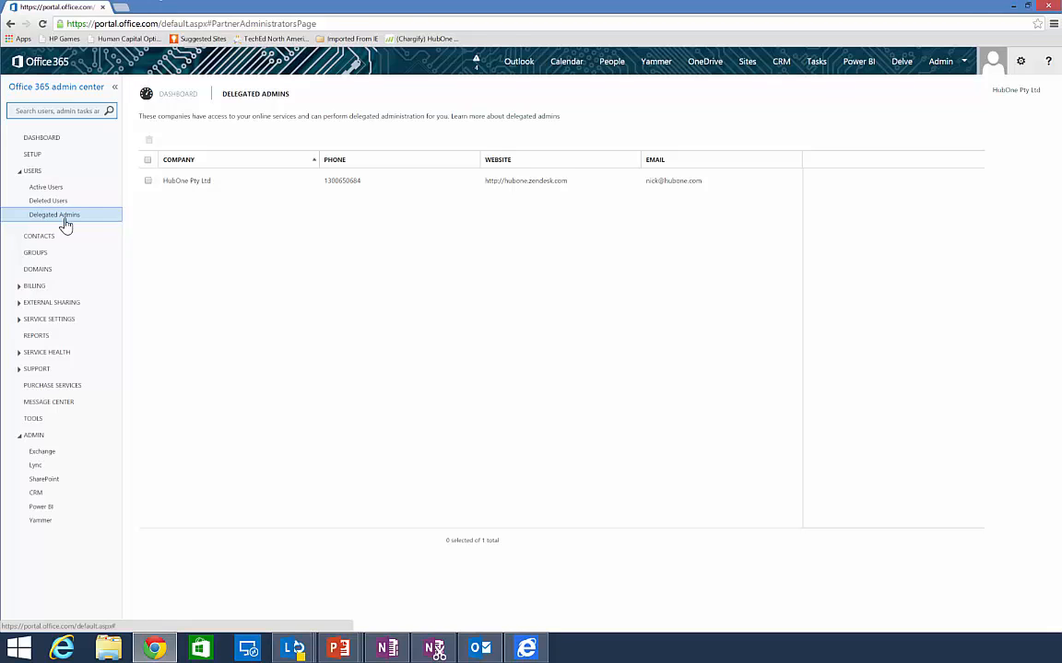
left_click(148, 181)
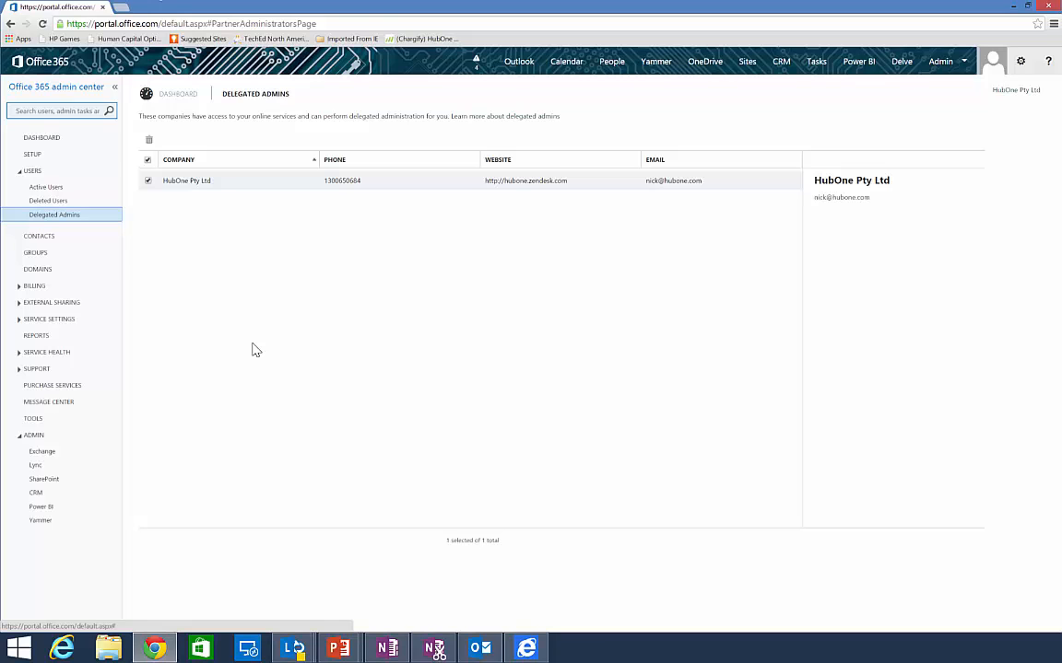
Switch to the PowerPoint slide show and advance to the Groups slide.
key("alt+Tab")
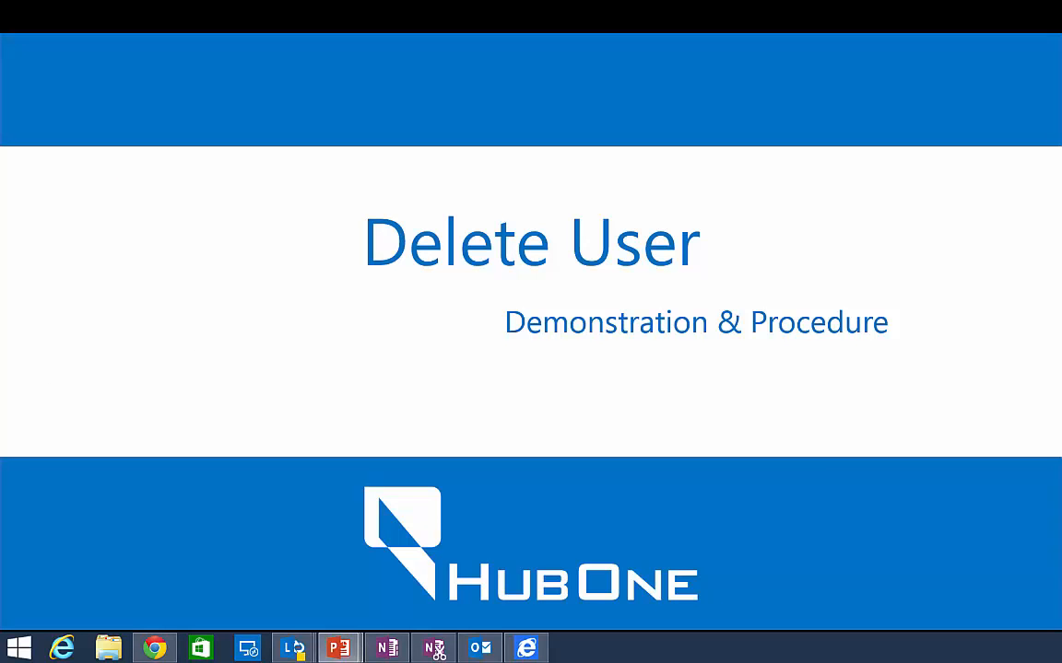
key("Right")
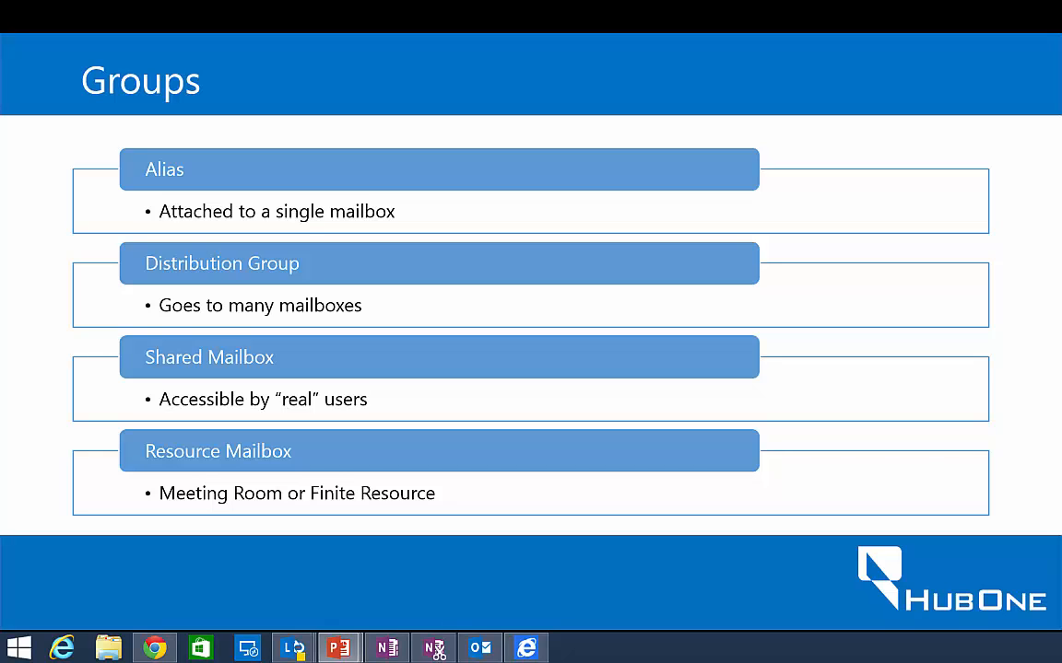
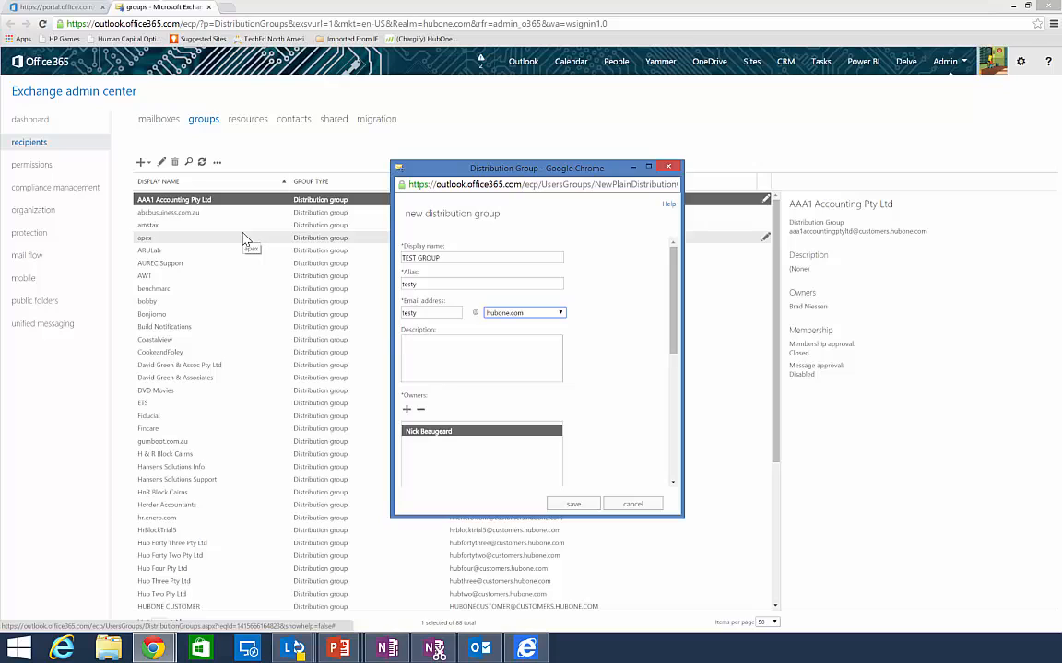
Give the new distribution group TEST GROUP the description "This is for testing", keep the open membership options, and save it.
key("Tab")
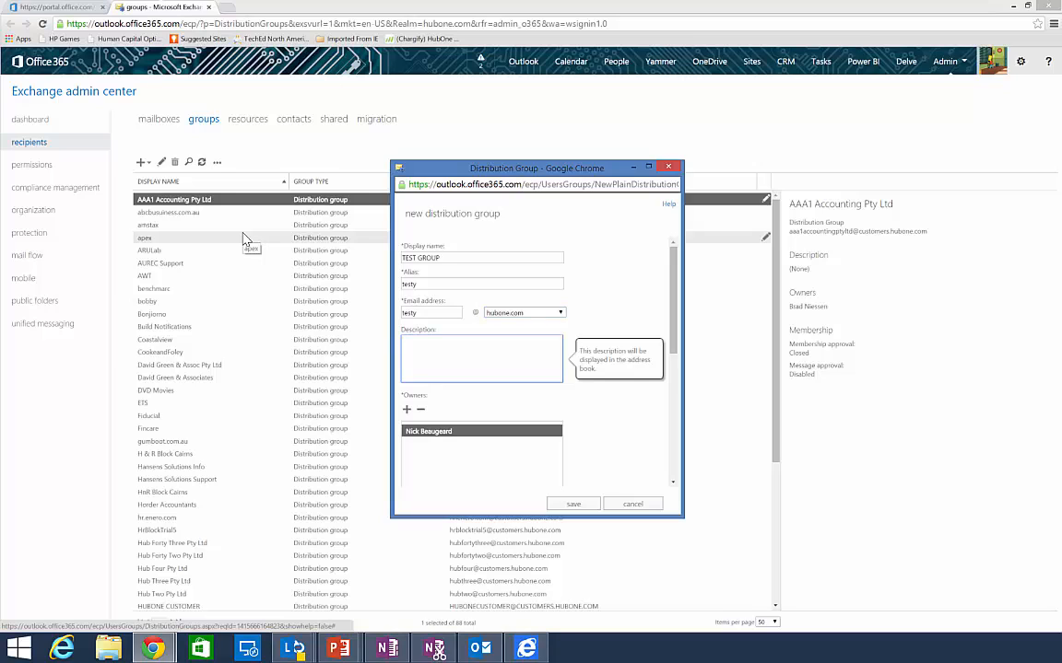
type("This is for testing")
scroll(529, 343, "down", 5)
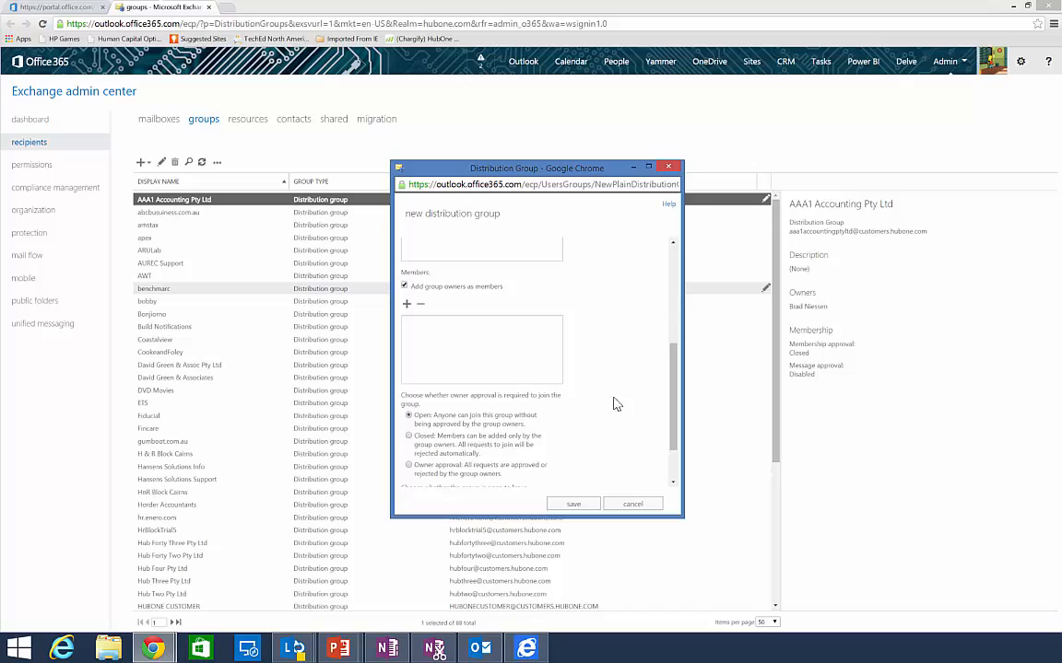
scroll(583, 418, "down", 2)
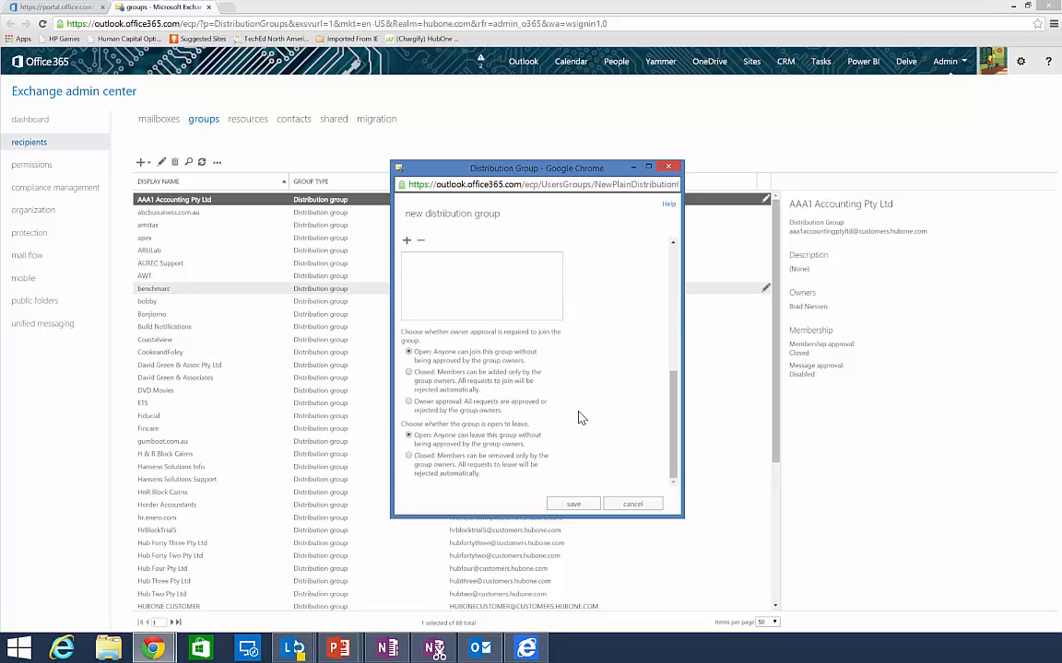
left_click(571, 506)
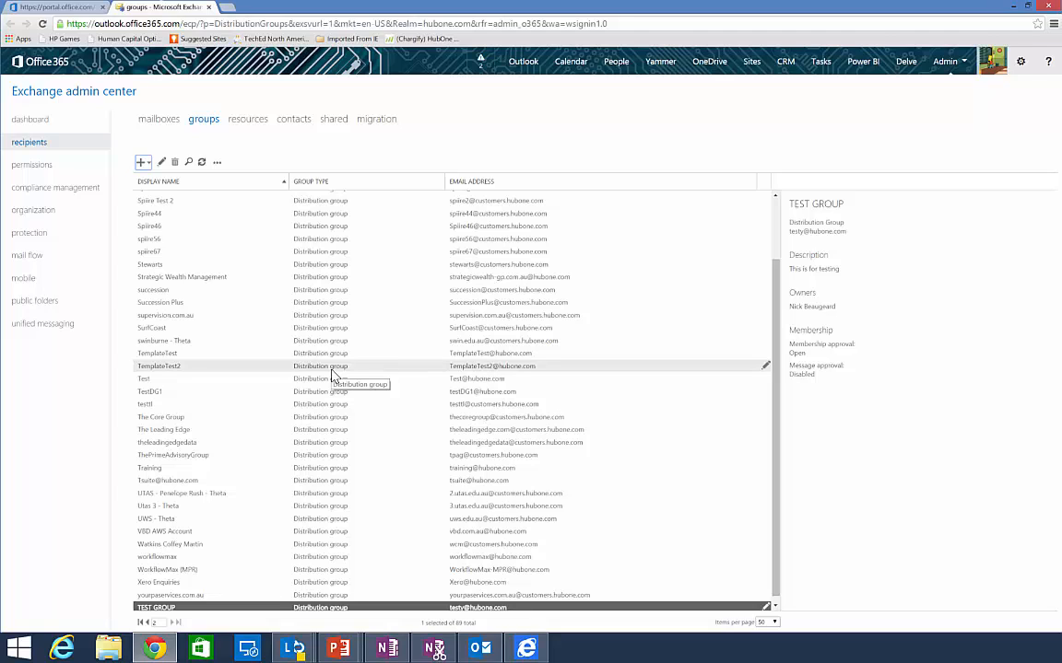
Set TEST GROUP's delivery management to accept senders inside and outside of the organization, and save the group.
double_click(173, 608)
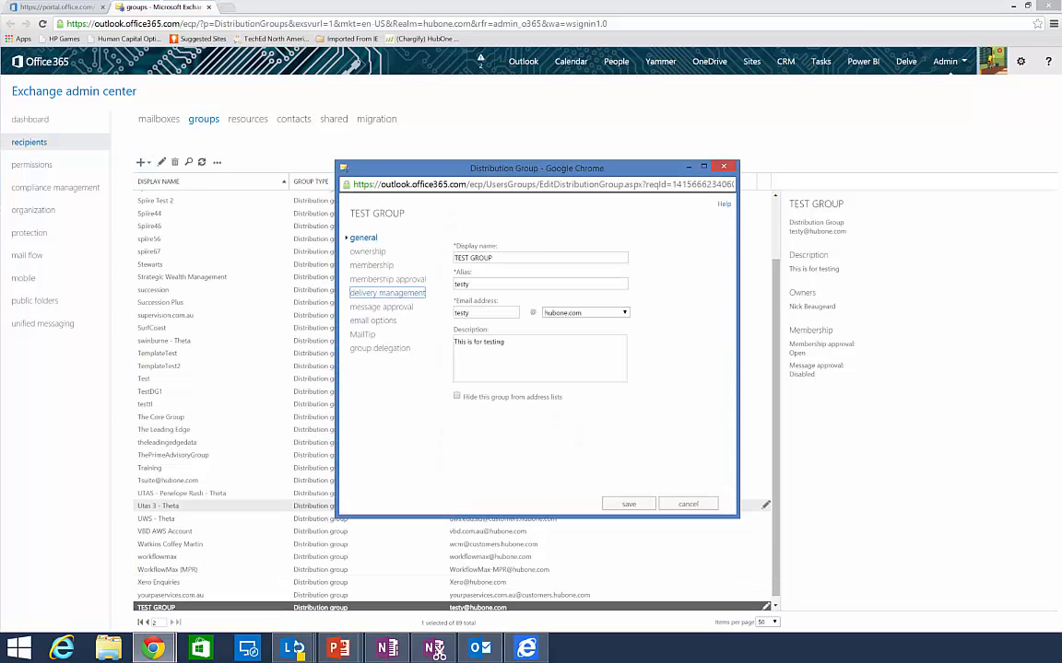
left_click(387, 293)
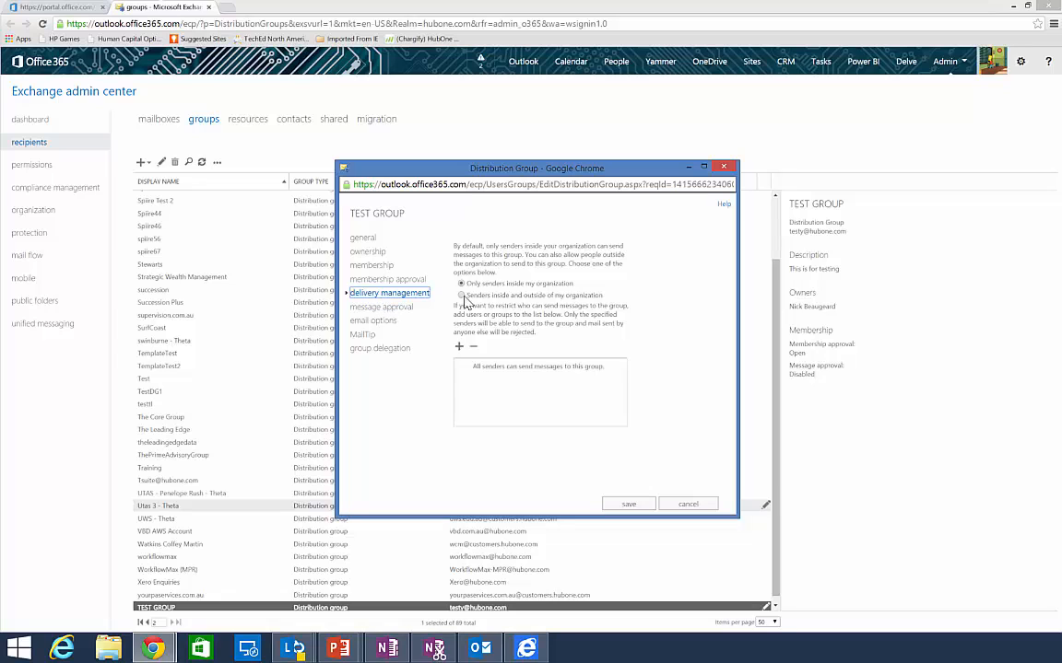
left_click(463, 295)
left_click(627, 506)
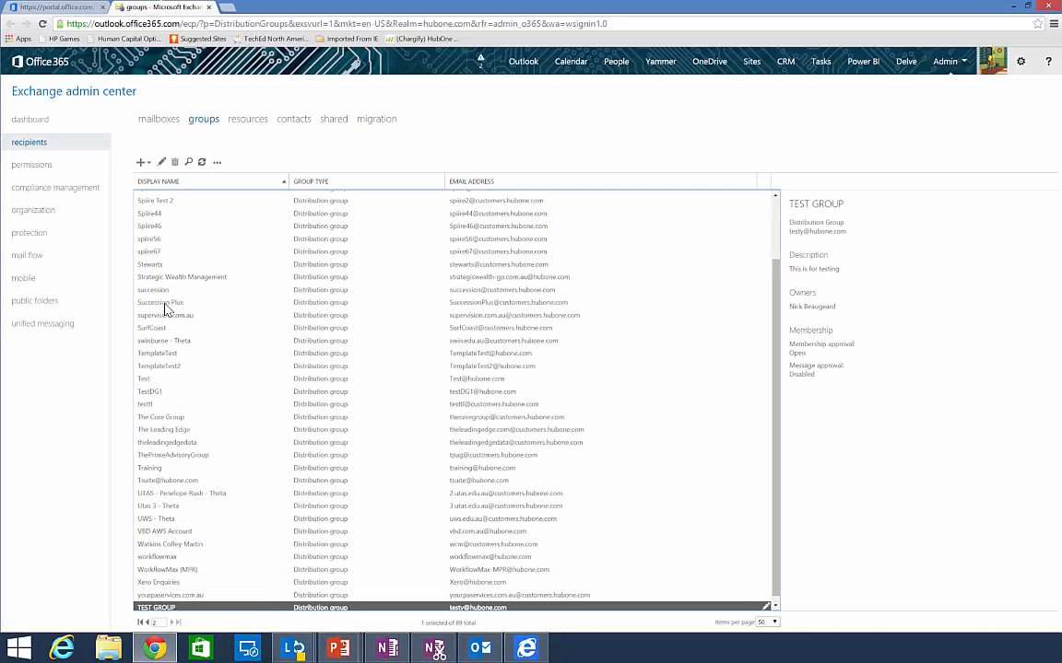
Return to the groups page of the Office 365 admin center.
left_click(22, 9)
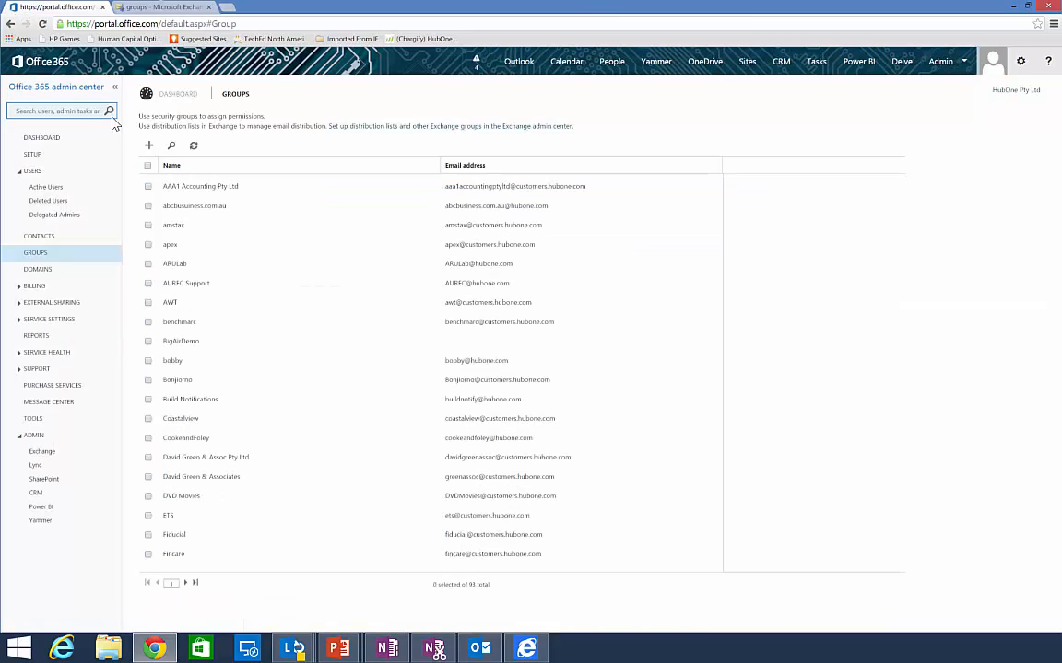
Start a new shared mailbox in the Exchange admin center with the display name TEST SHARED and the email alias TestShared.
left_click(42, 188)
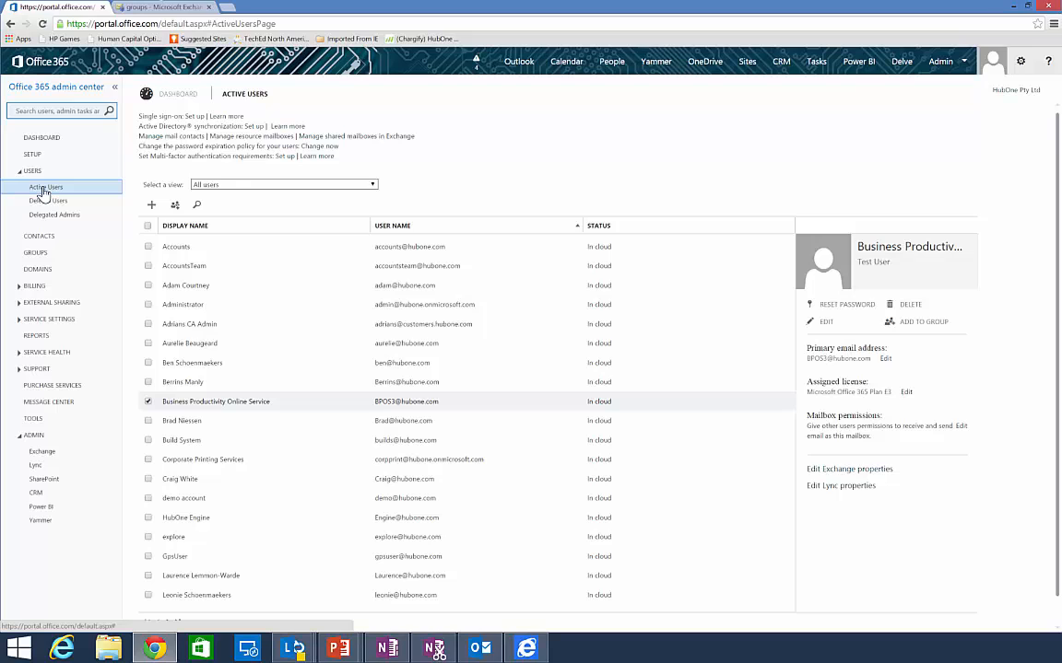
left_click(349, 138)
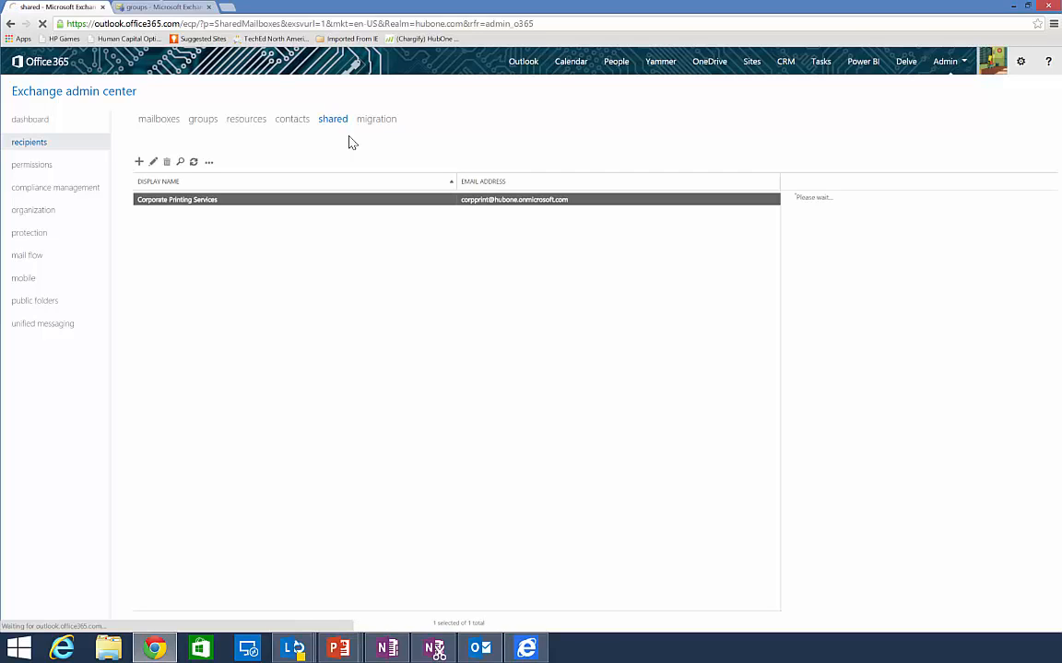
left_click(139, 162)
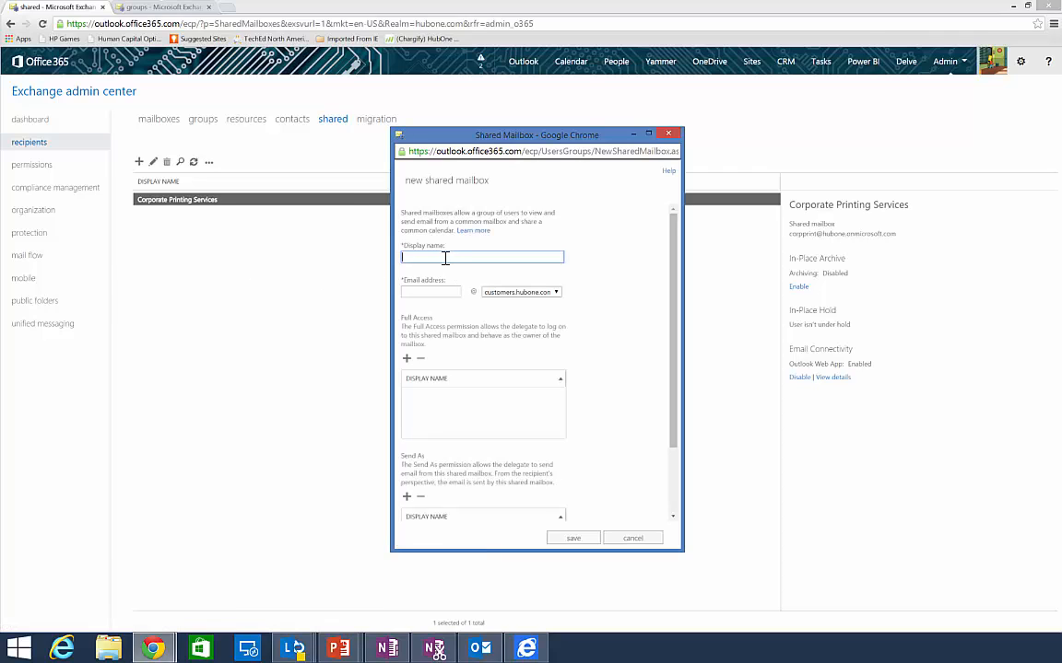
type("TeST SHARED")
key("Tab")
type("TestShared")
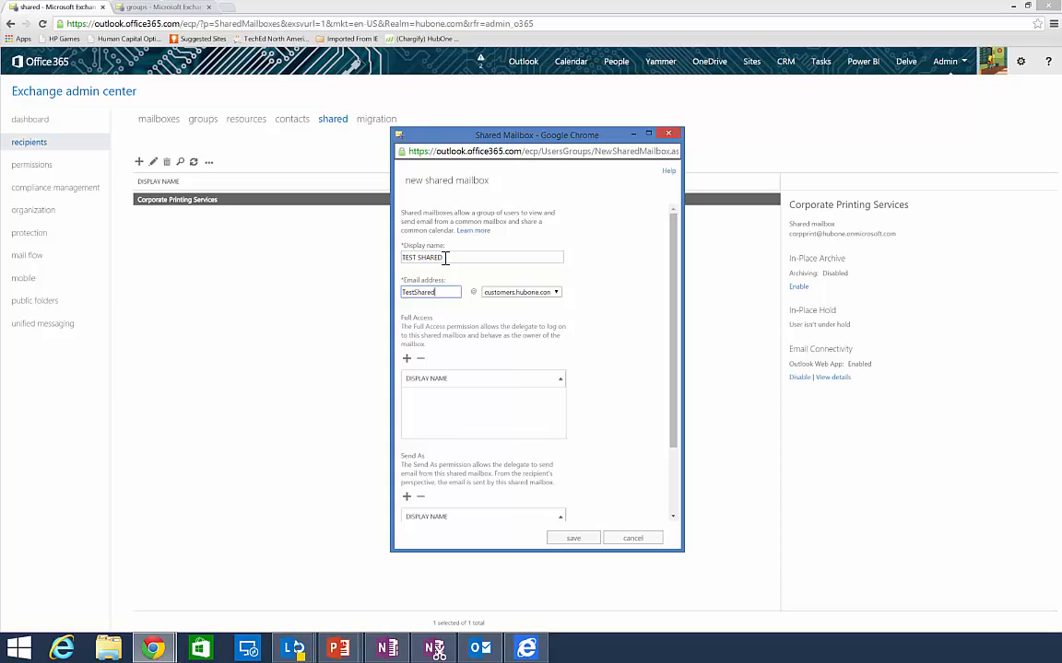
key("Tab")
Grant one staff member Full Access to the TEST SHARED mailbox and save the mailbox.
left_click(406, 360)
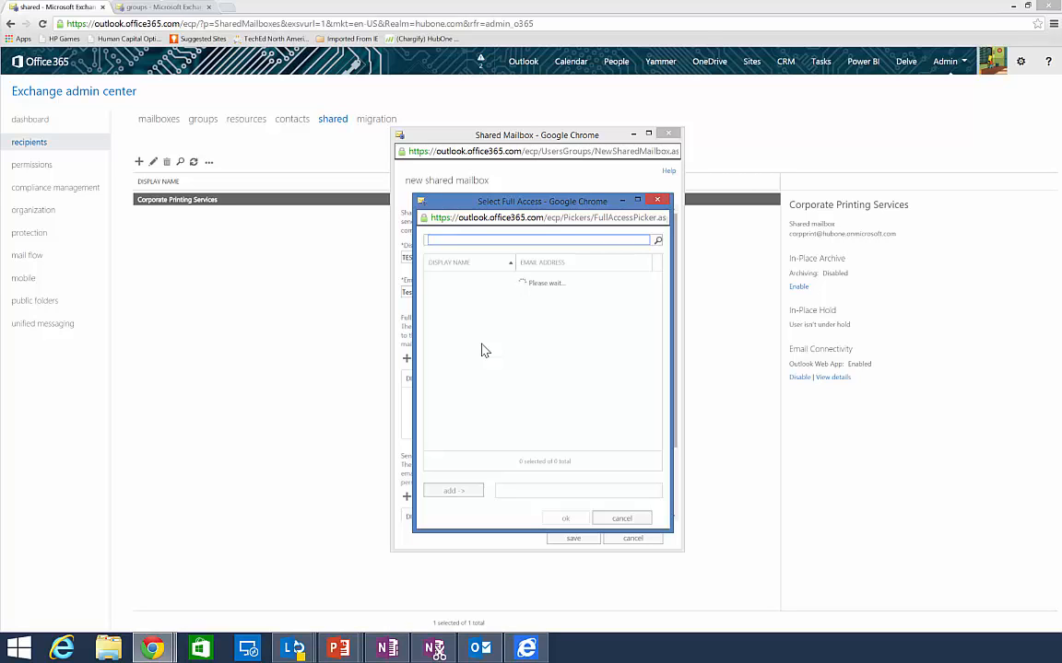
left_click(474, 384)
scroll(510, 399, "down", 3)
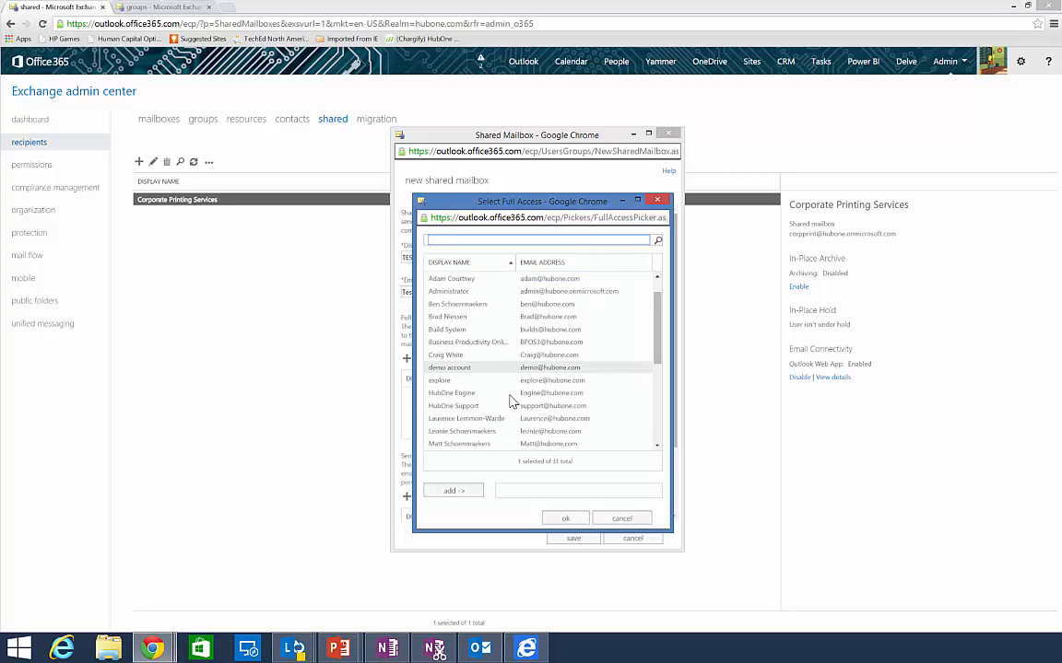
left_click(469, 342)
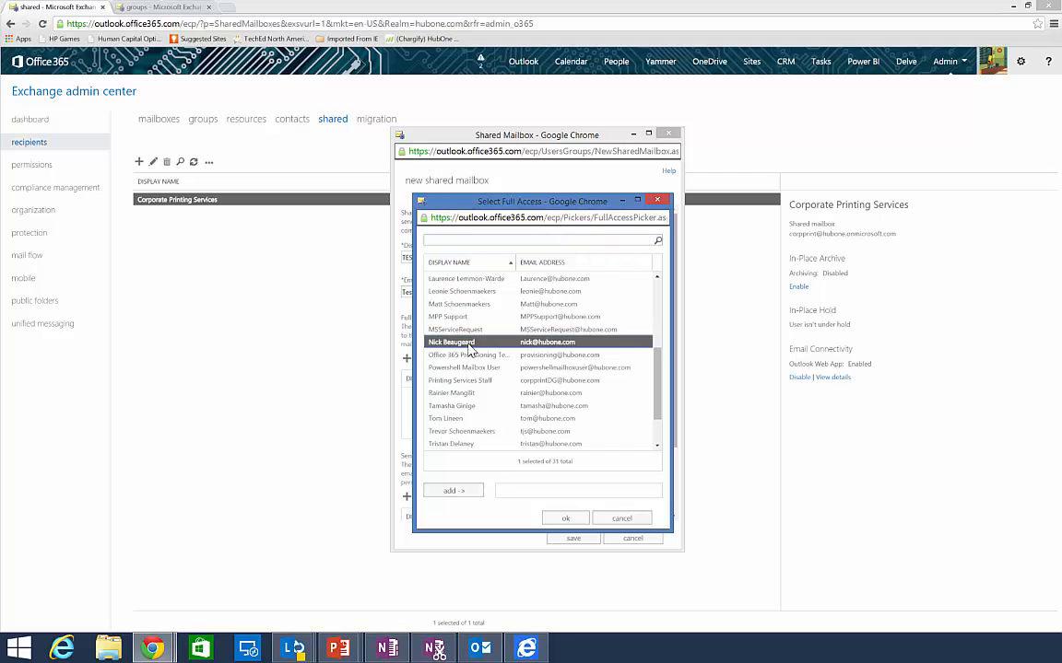
left_click(480, 494)
left_click(565, 518)
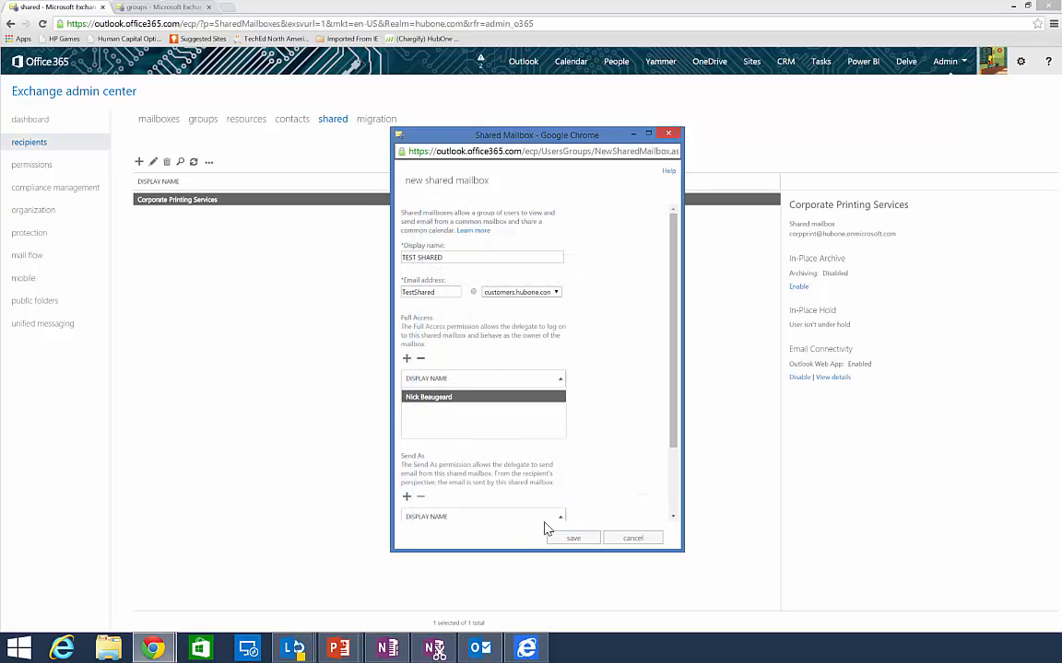
scroll(532, 450, "down", 3)
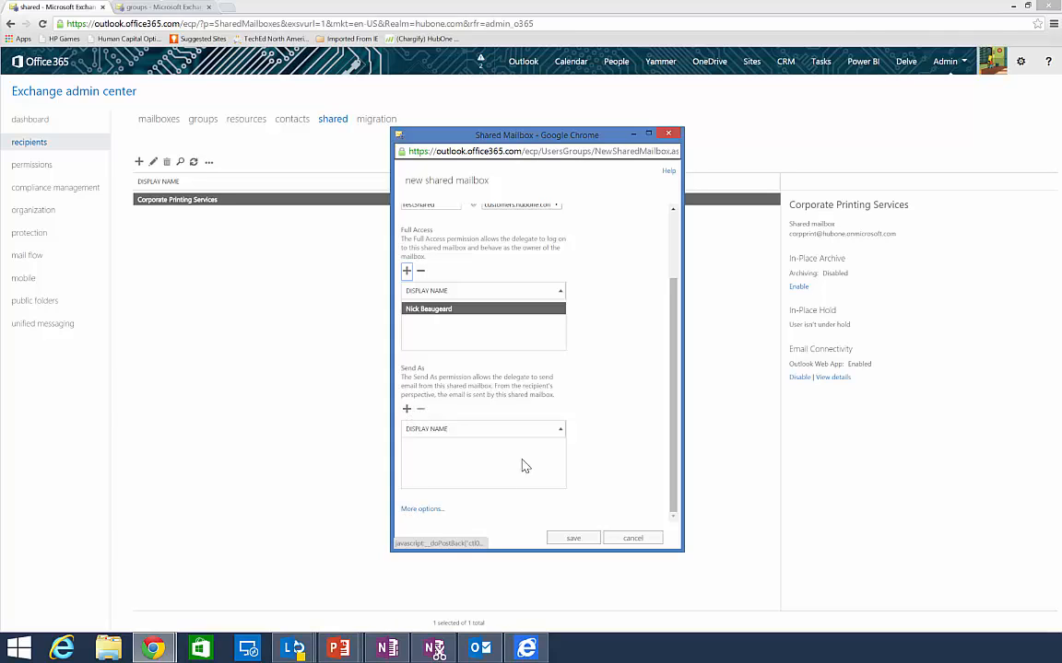
left_click(572, 539)
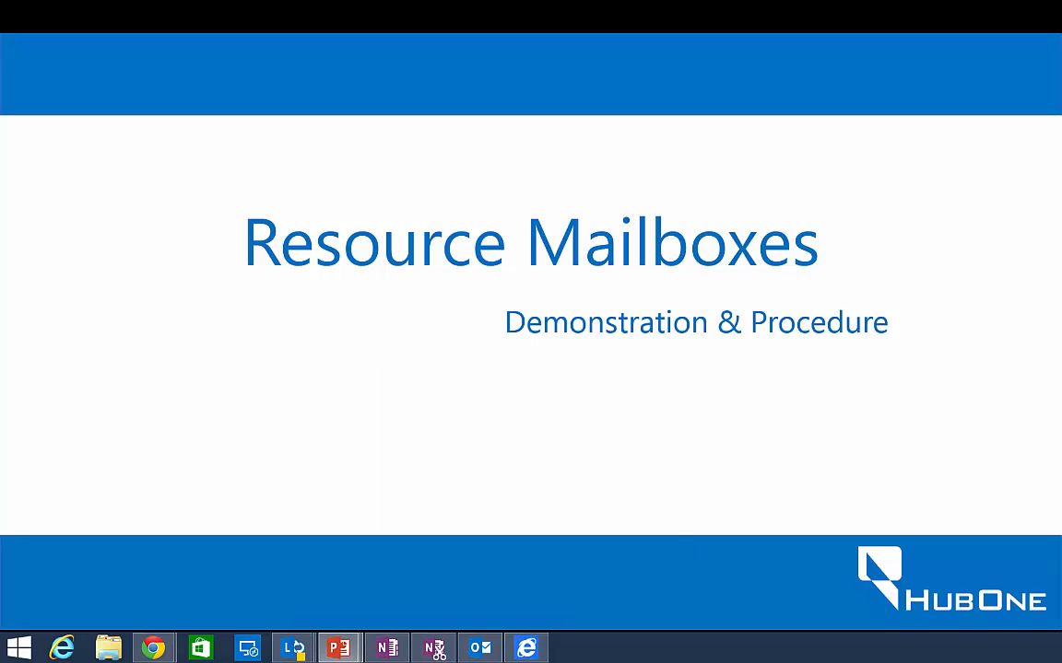
Switch from the slide show to the Exchange admin center and start room mailbox "Meeting Room YA1" with alias MR-YA1 on the hubone.com domain.
key("alt+Tab")
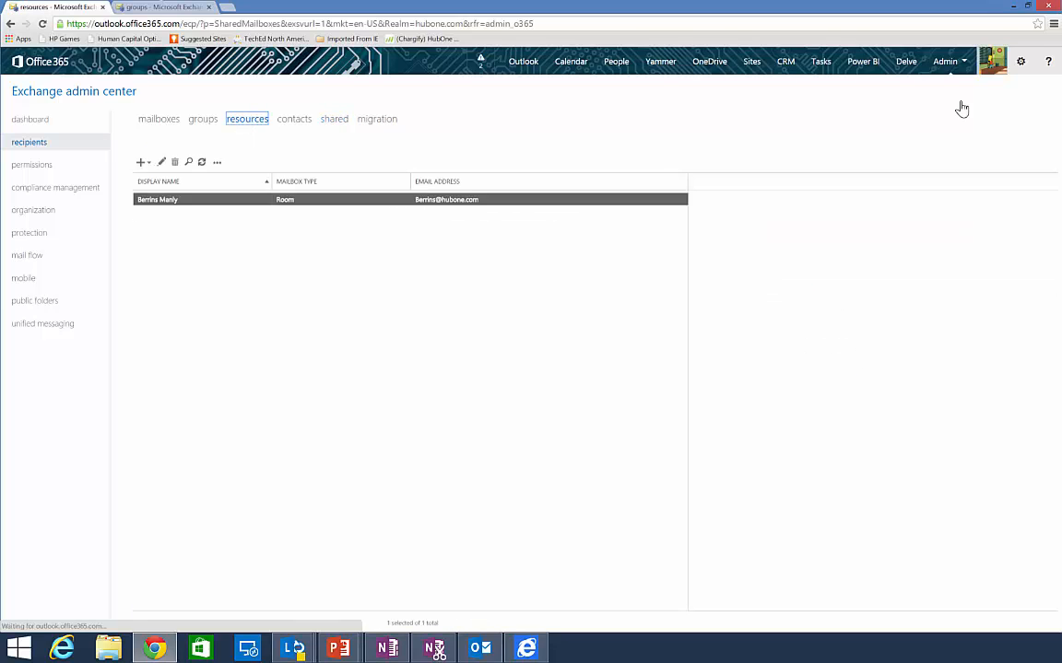
left_click(145, 164)
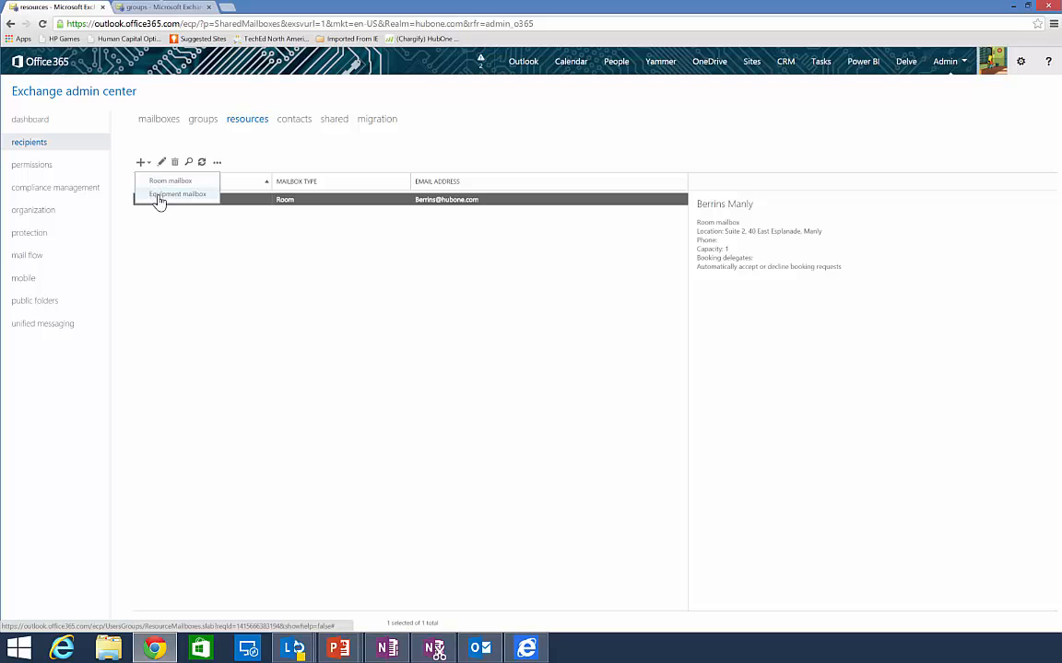
left_click(162, 184)
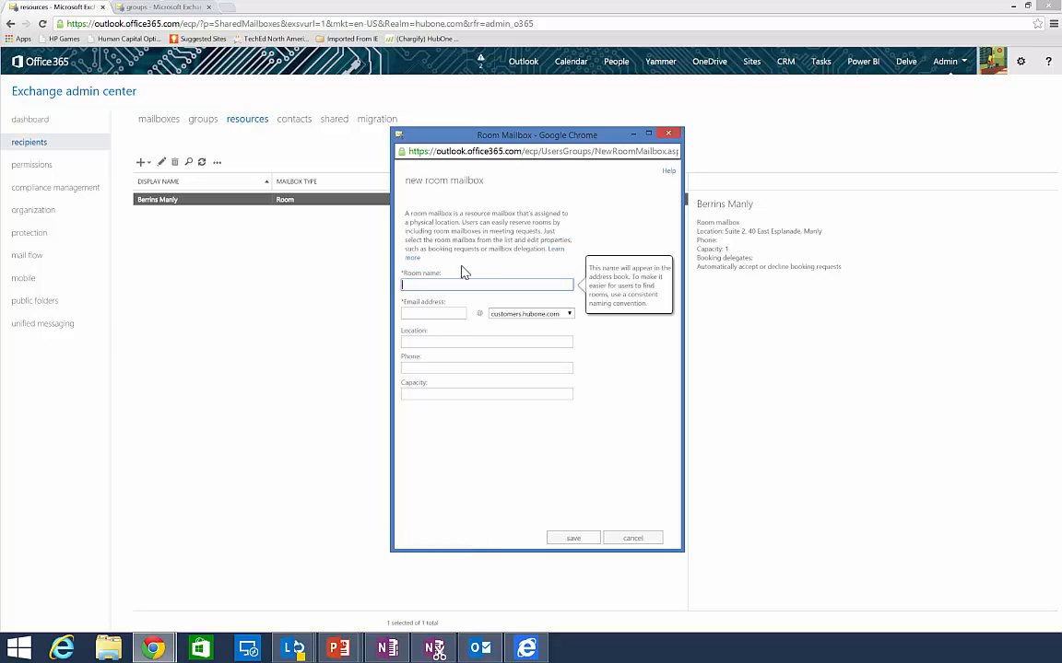
type("Meeting Room YA1")
key("Tab")
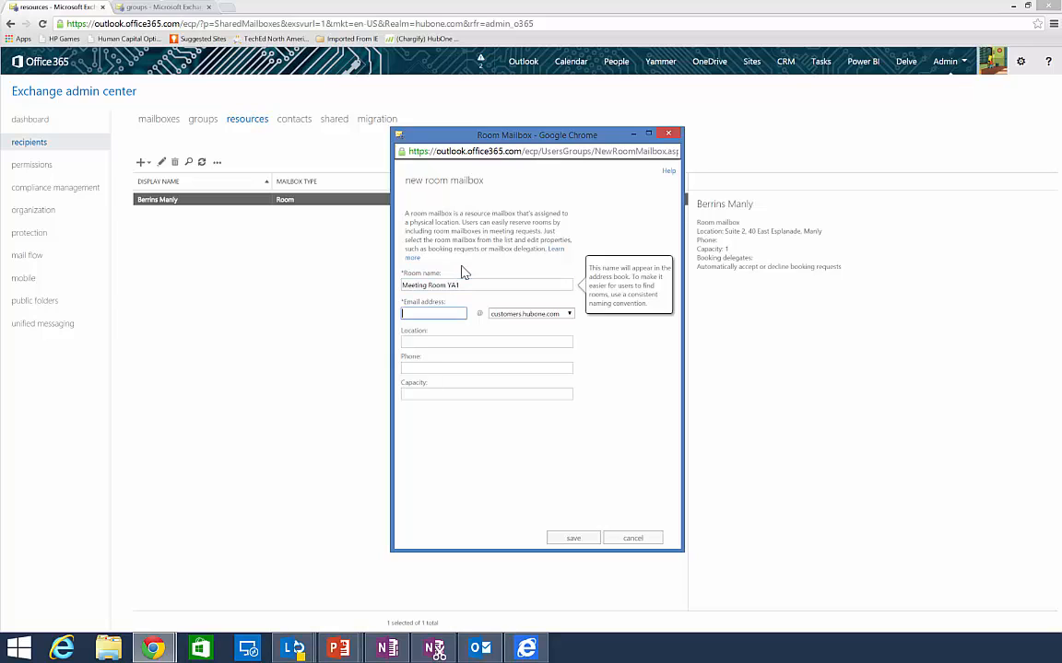
type("MR-YA1")
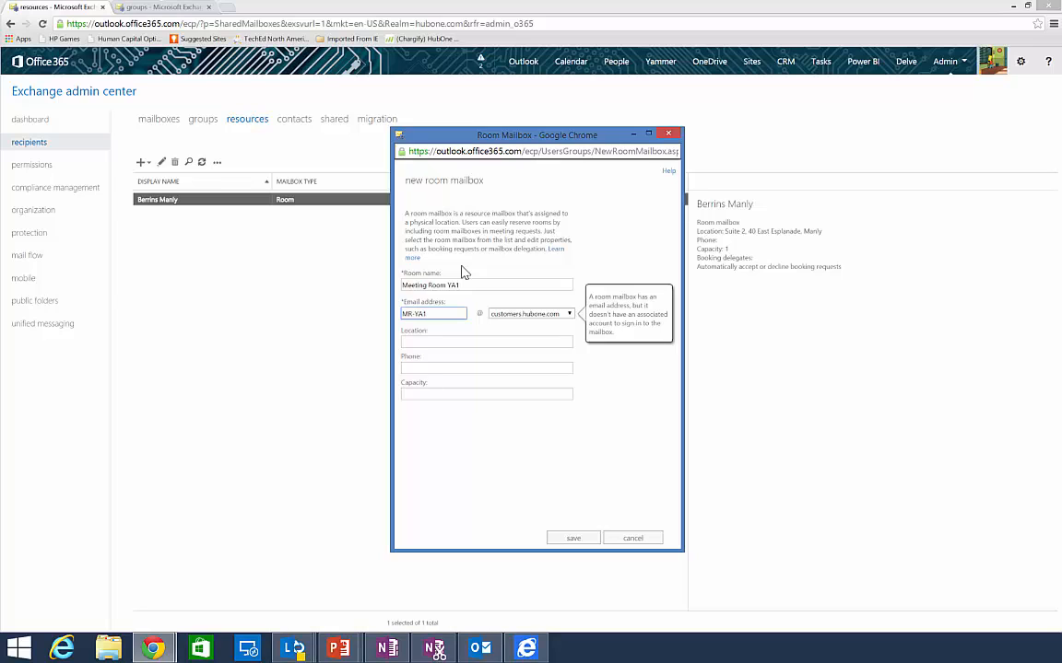
key("Tab")
key("Down")
key("Down")
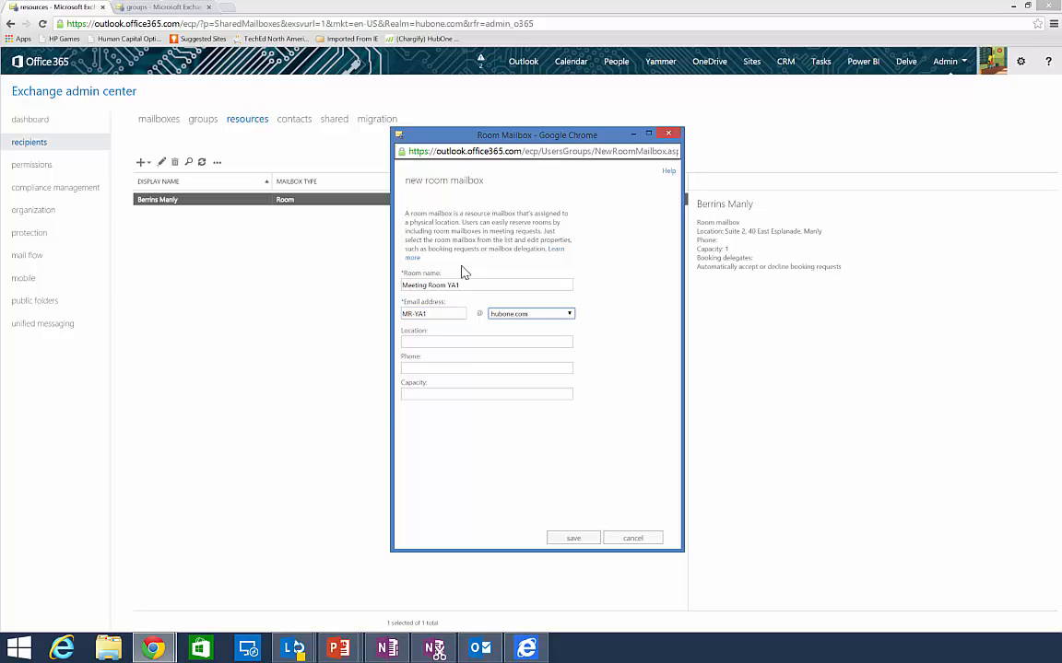
key("Tab")
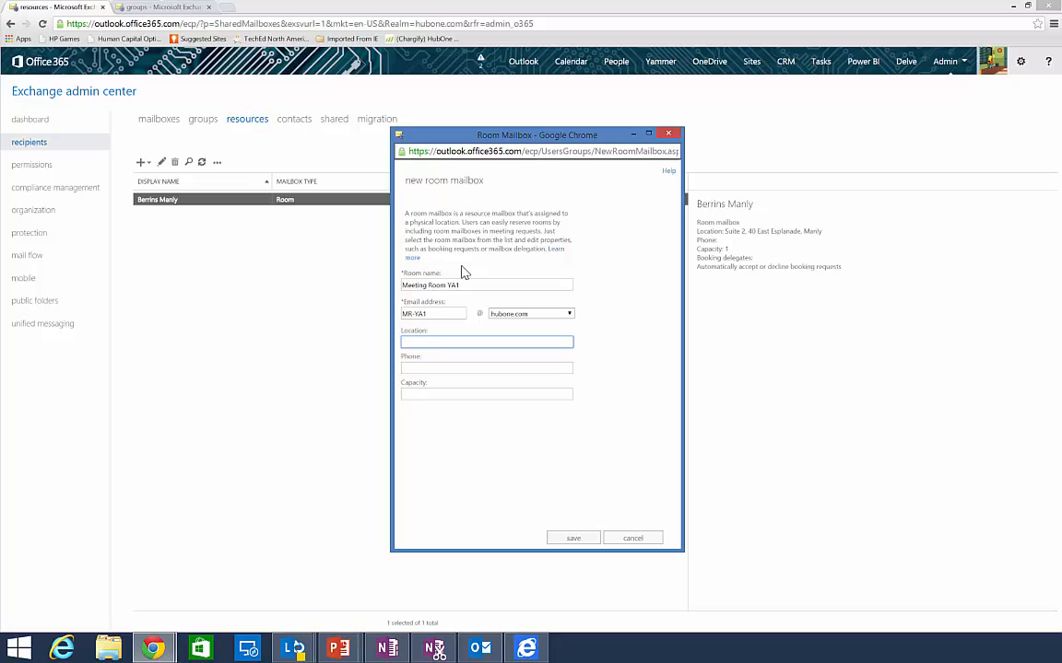
Set the new room mailbox's location to Manly and its capacity to 20, and save it.
type("Manly")
key("Tab")
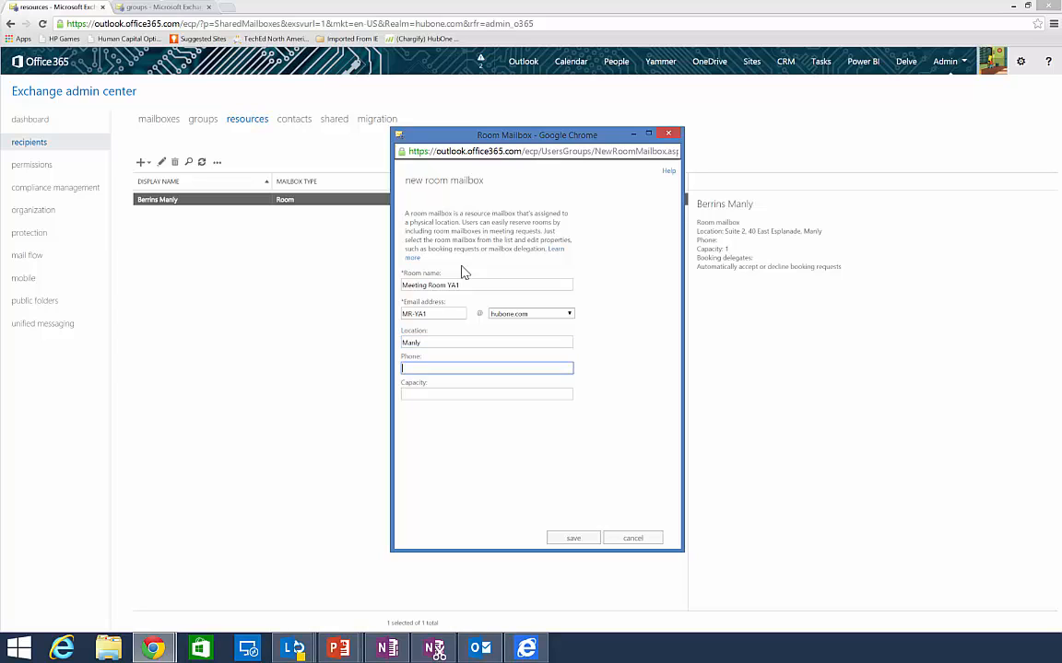
key("Tab")
type("20")
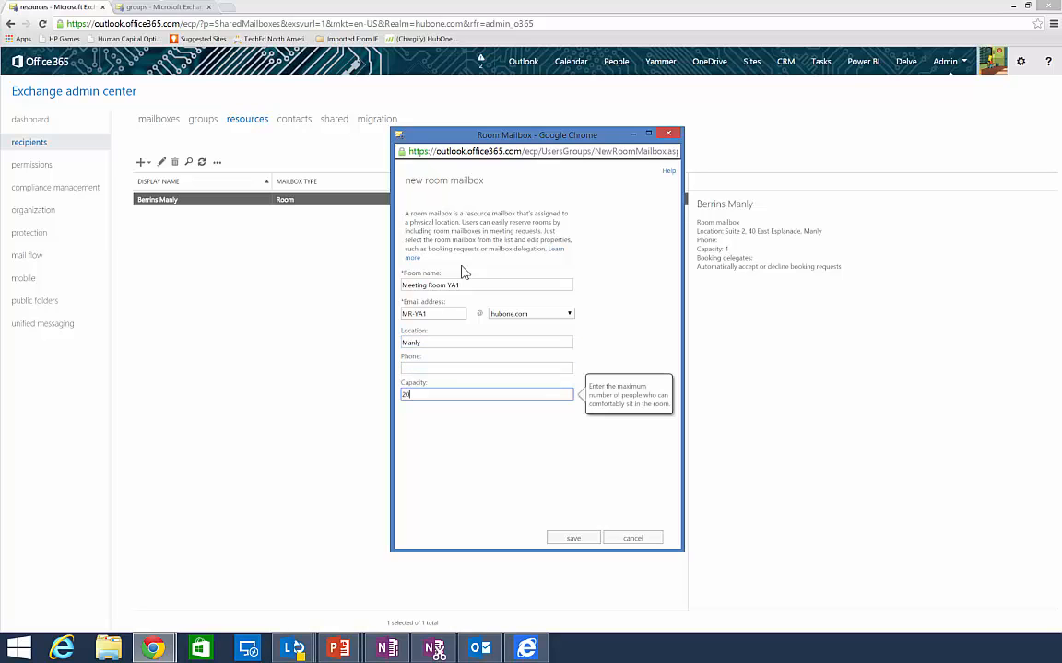
left_click(571, 539)
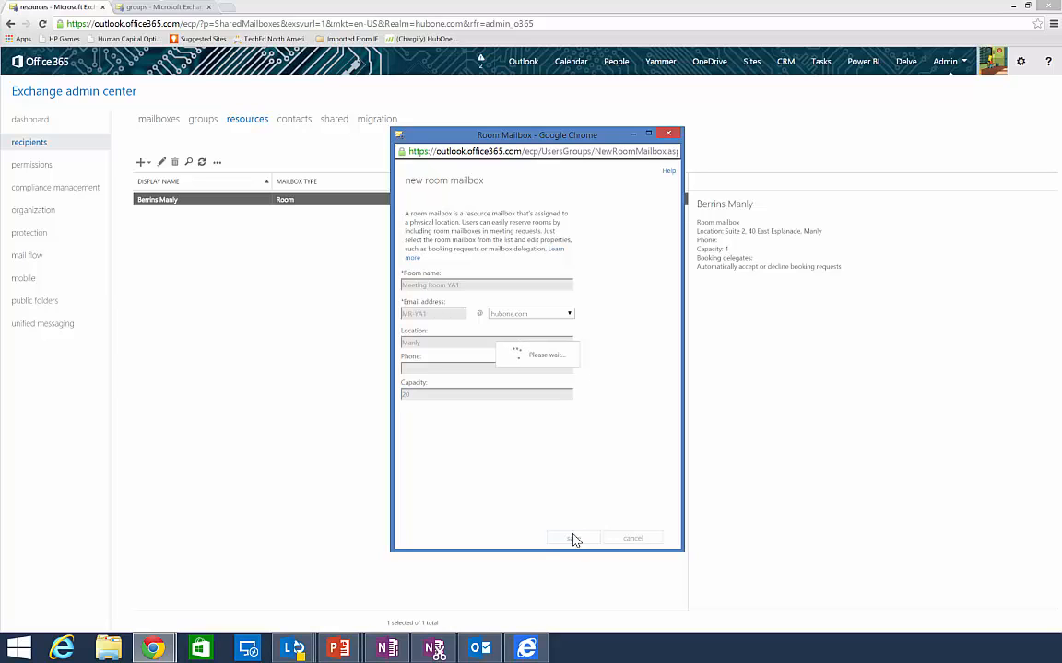
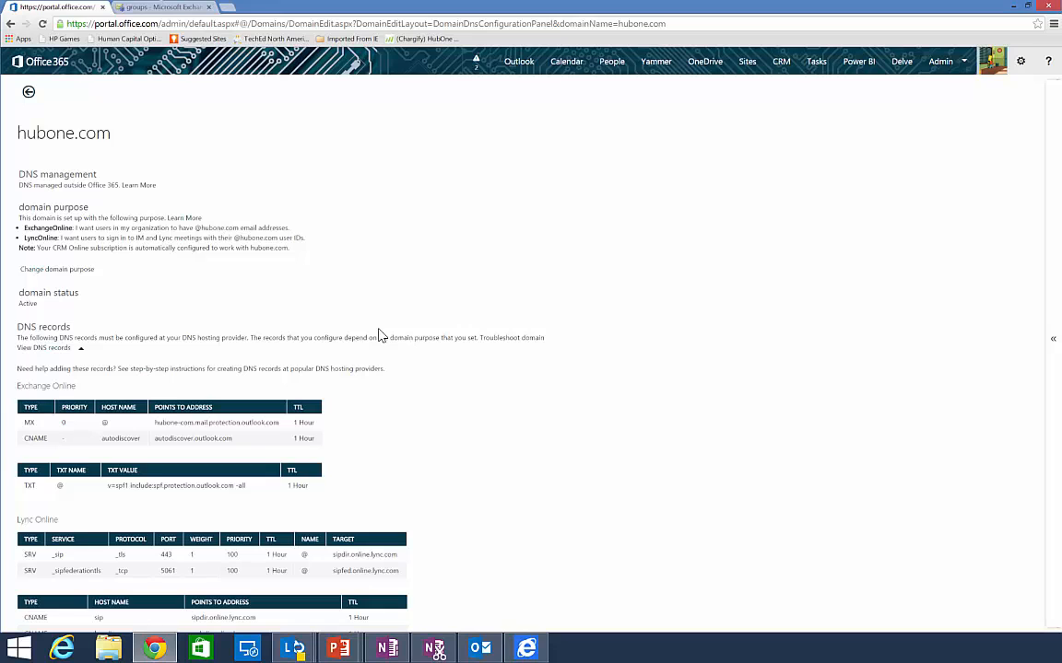
Review the DNS records of hubone.com, including the Exchange Online MX record, and return to the domains list.
scroll(359, 313, "down", 2)
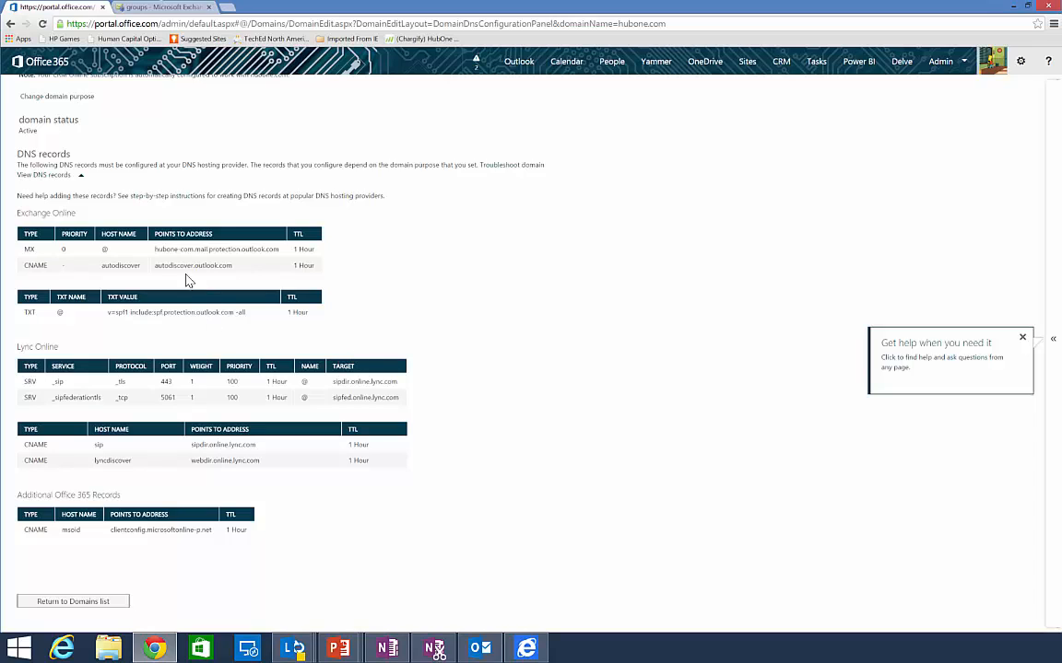
left_click_drag(145, 250, 318, 250)
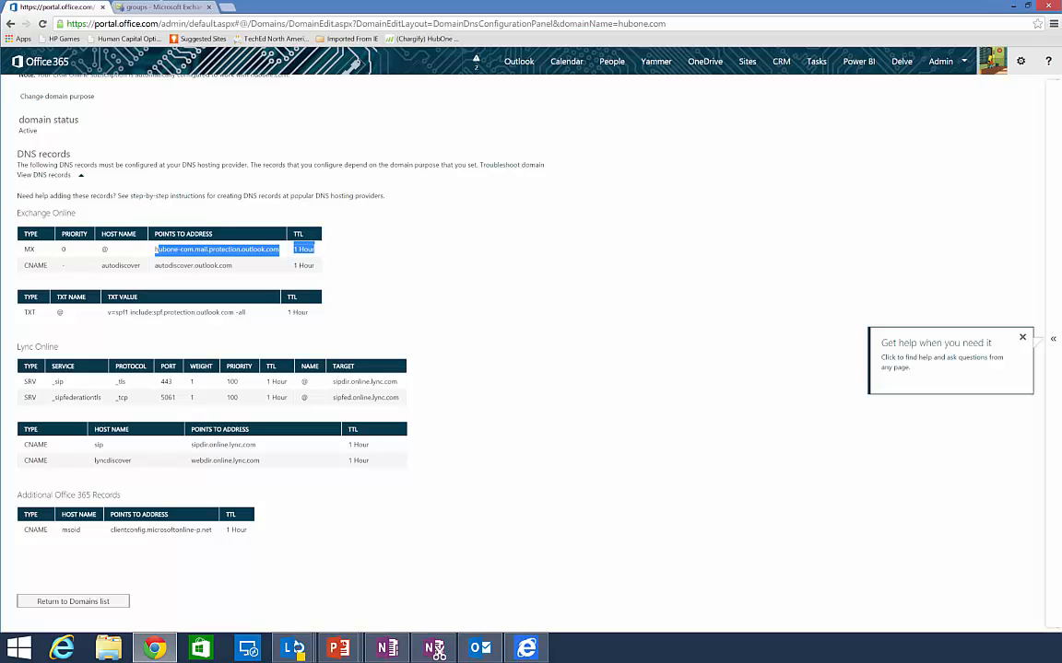
left_click(78, 603)
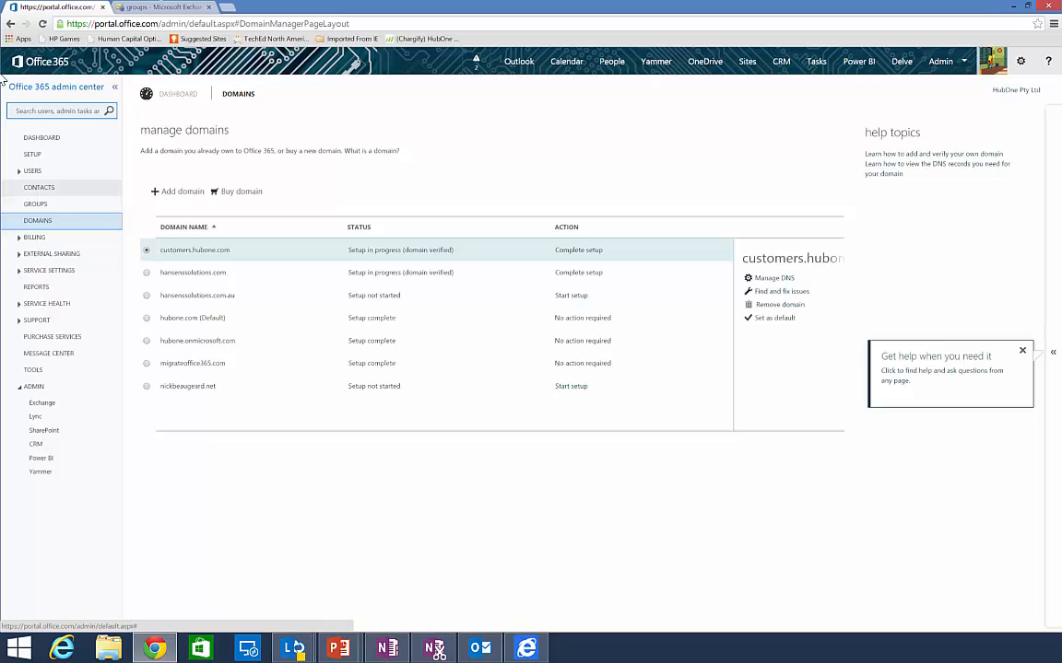
Open the Lync admin center and examine the organization's general and external communications settings.
left_click(944, 62)
left_click(922, 131)
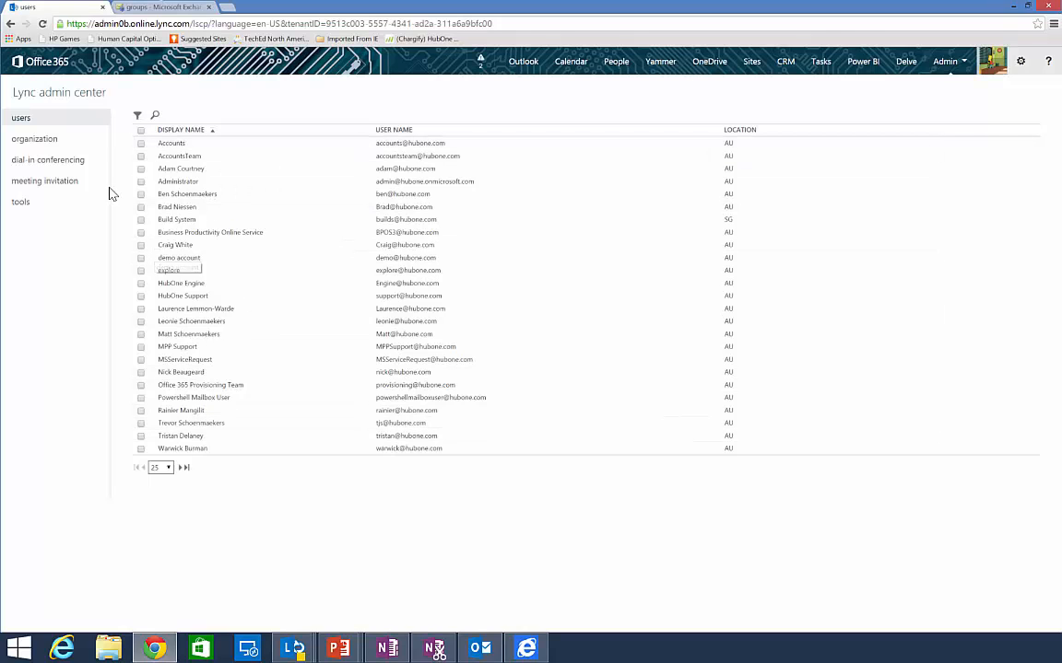
left_click(34, 140)
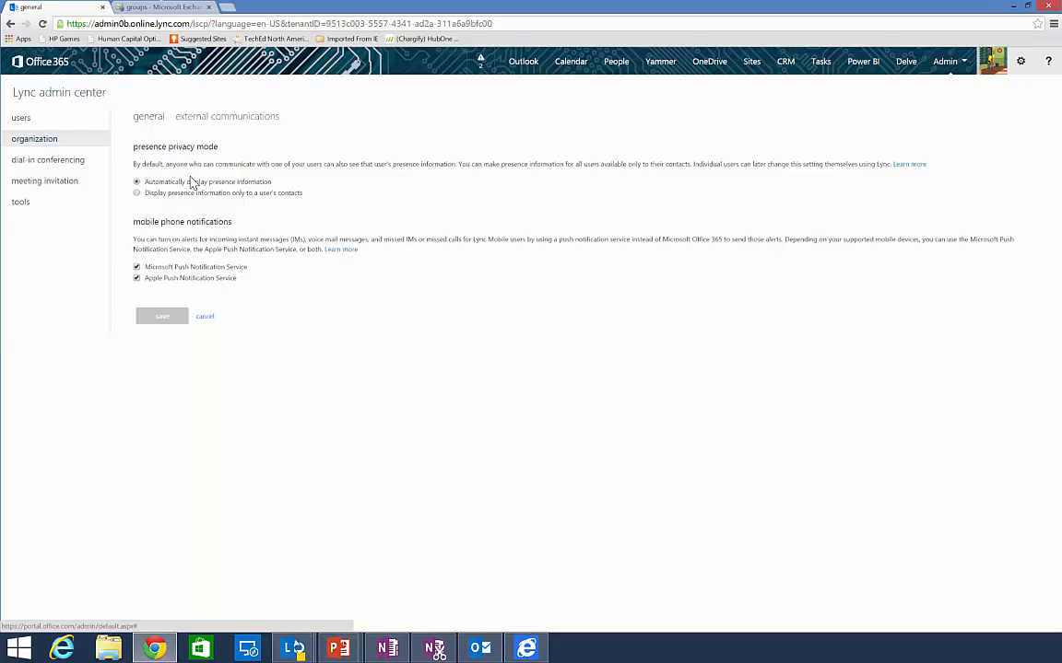
left_click(179, 118)
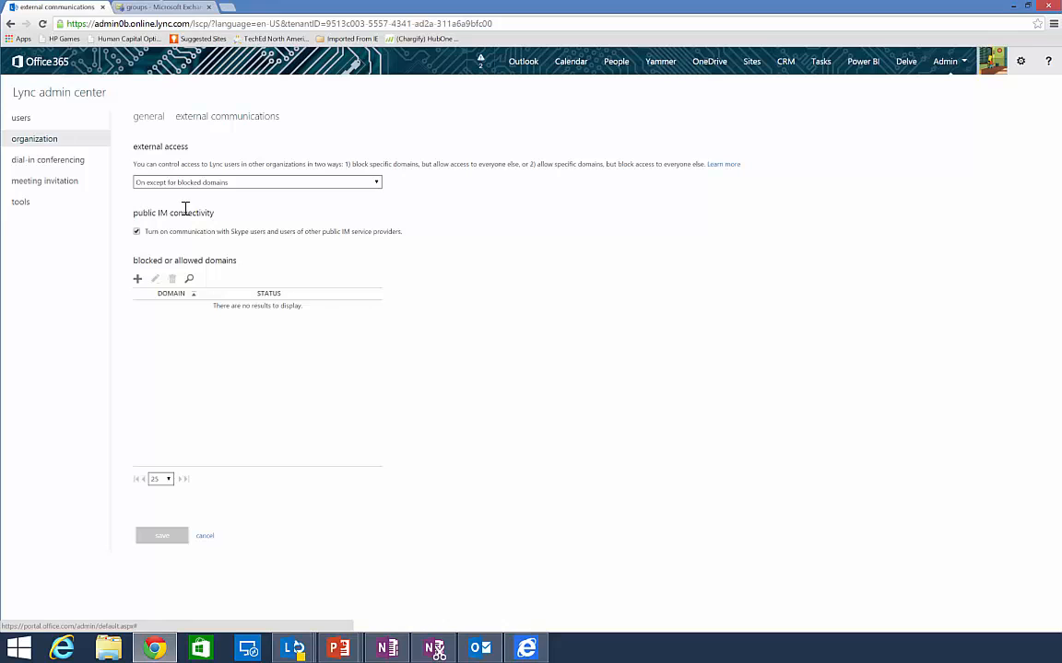
left_click_drag(190, 164, 383, 163)
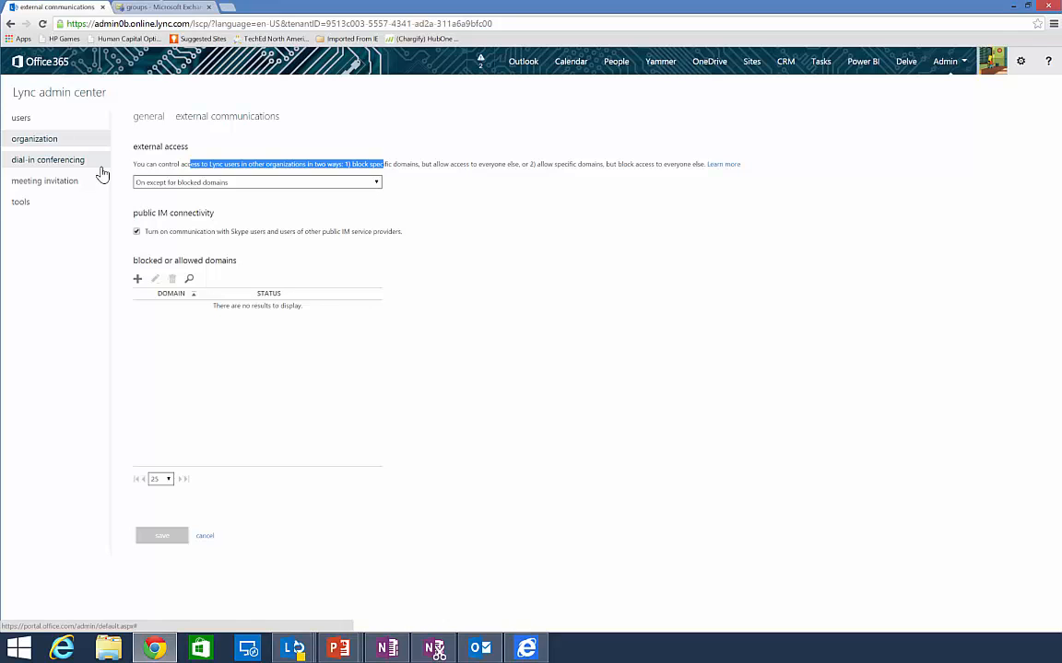
Examine the Lync dial-in conferencing page and the meeting invitation's URL and footer text settings.
left_click(74, 163)
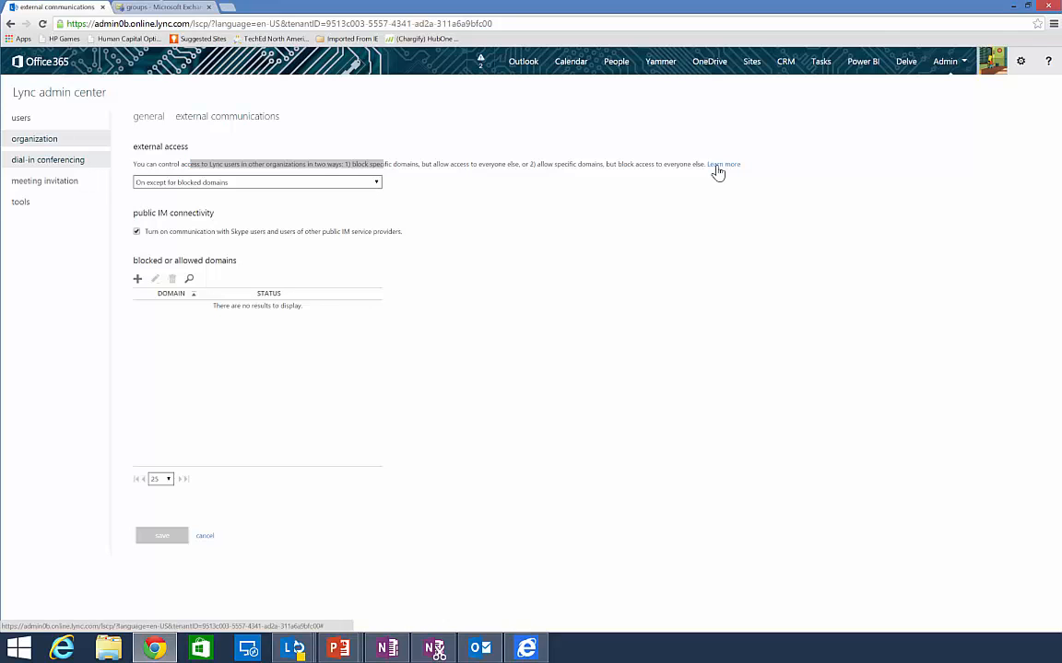
left_click(61, 182)
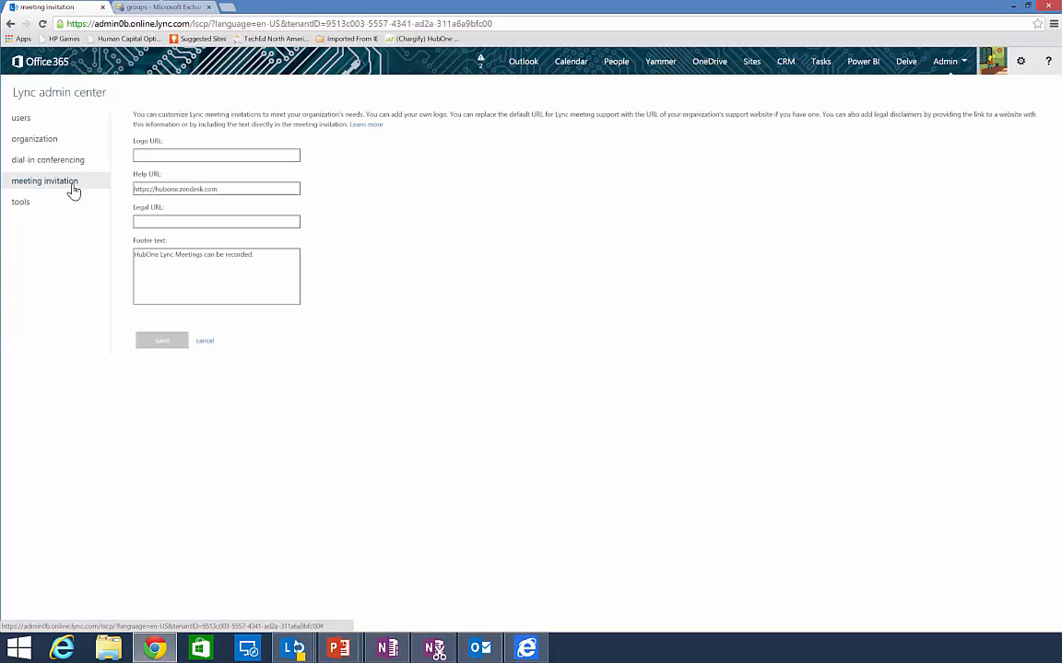
left_click(153, 221)
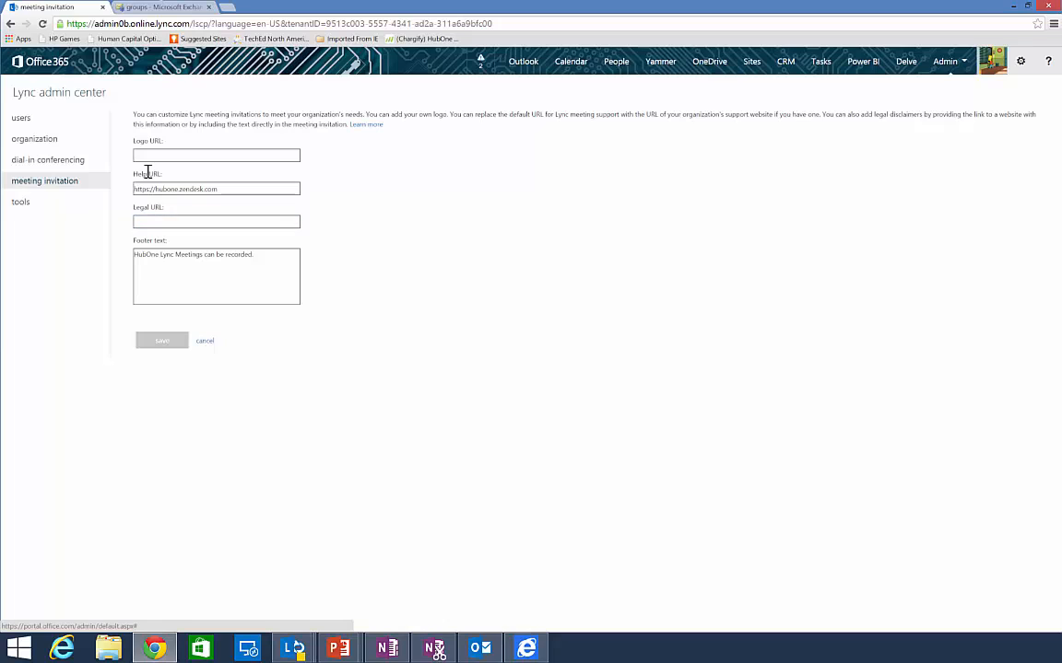
left_click(191, 268)
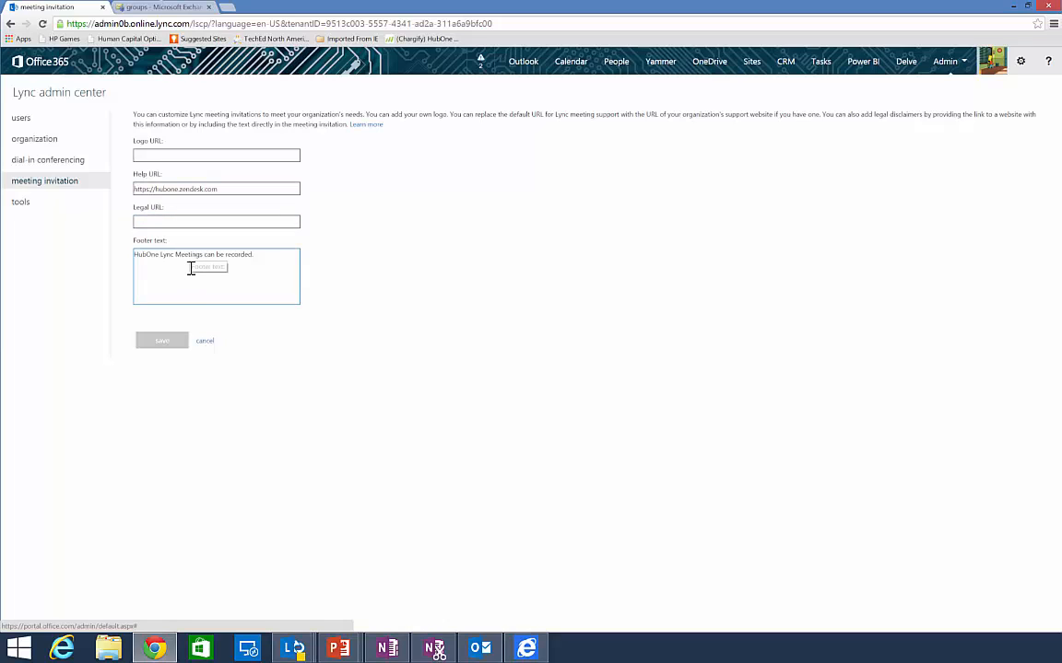
View the Lync tools, open the guide for setting up Lync Online external communications, and return to the tools page.
left_click(26, 204)
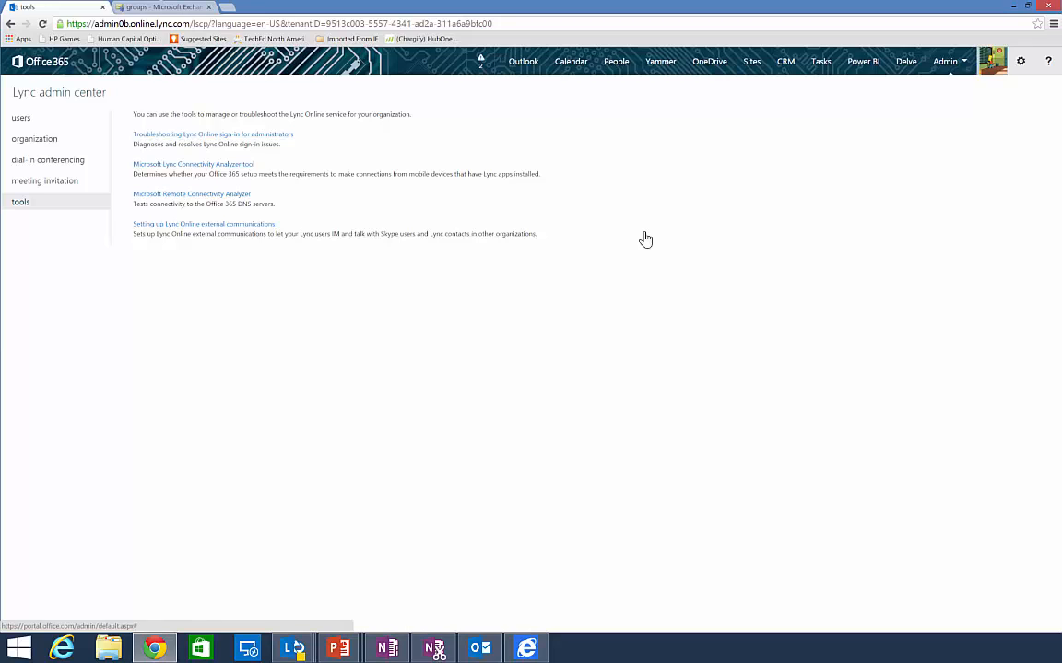
left_click(162, 225)
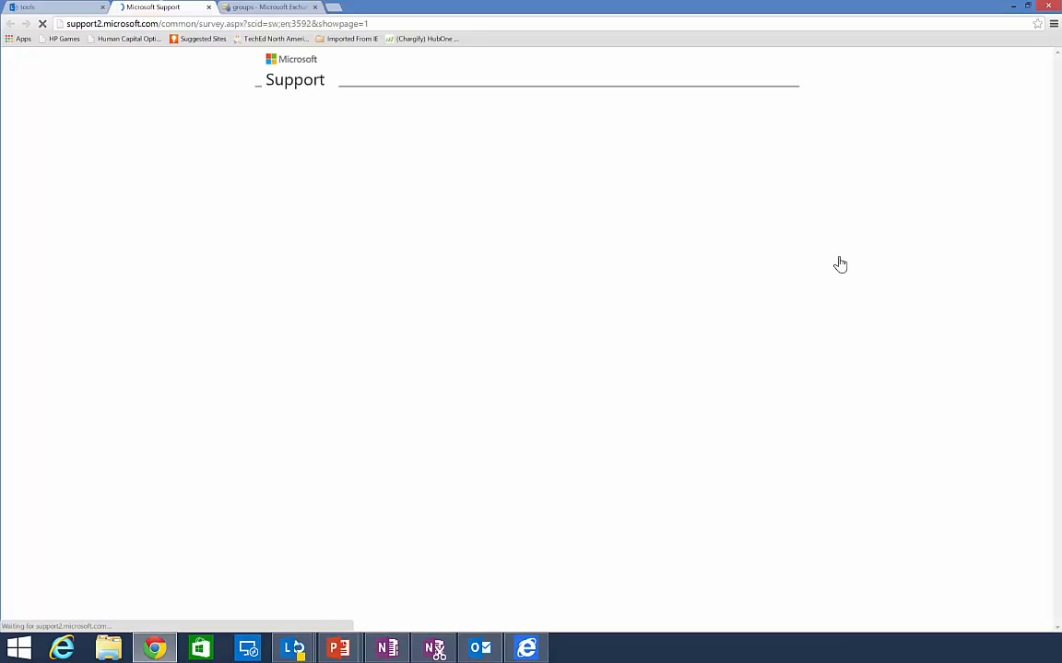
left_click(67, 10)
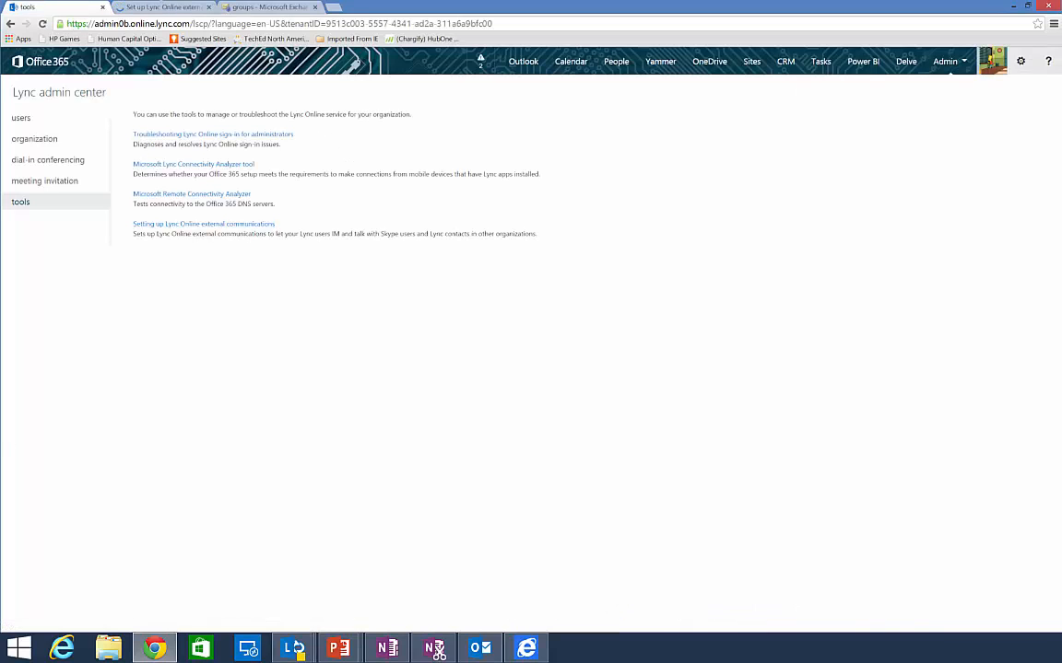
Show the SharePoint Administration slide in PowerPoint, and return to the browser to open the SharePoint admin center.
key("alt+Tab")
key("Right")
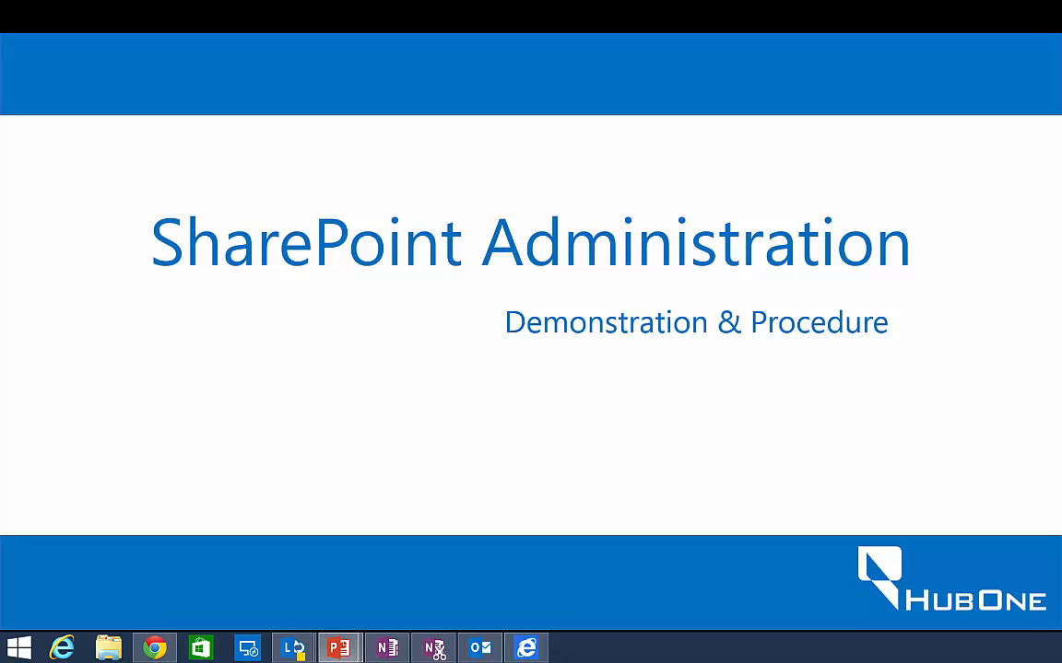
key("alt+Tab")
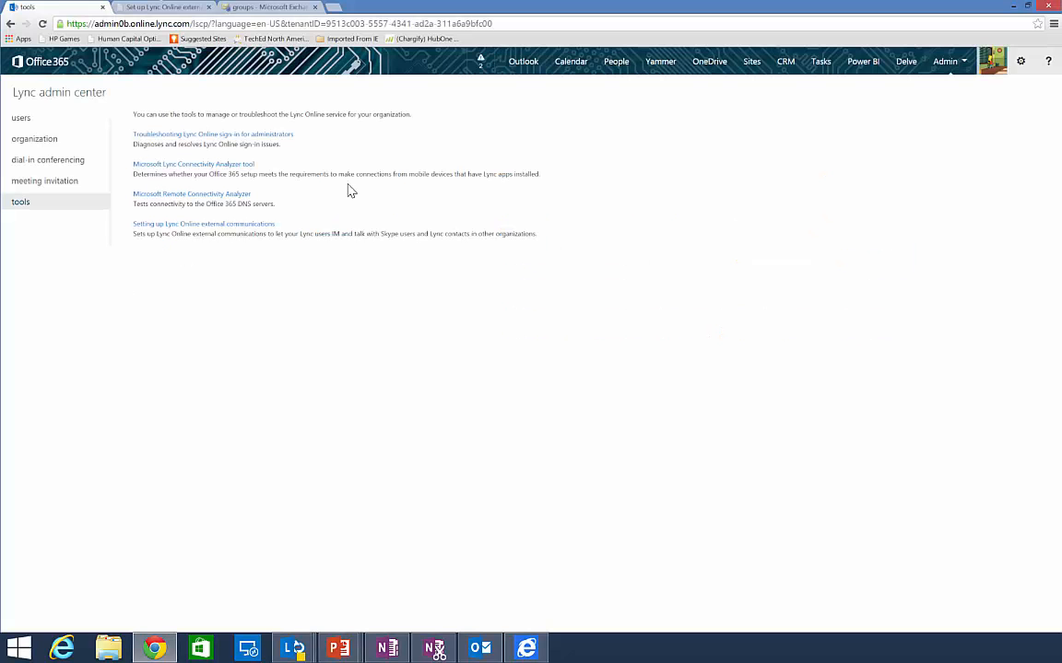
left_click(950, 65)
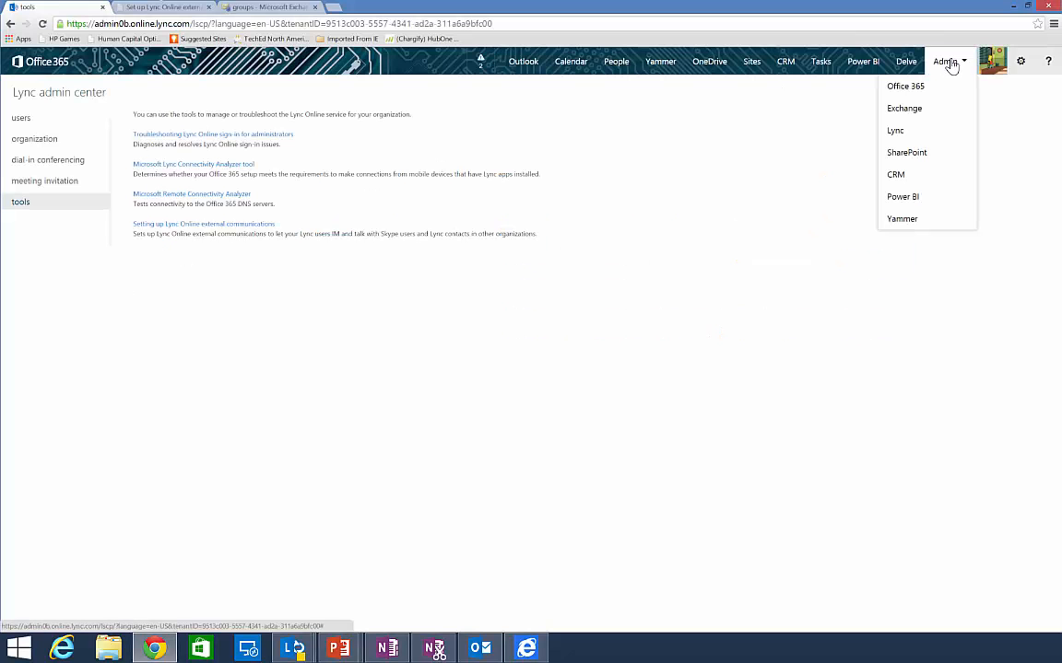
left_click(909, 154)
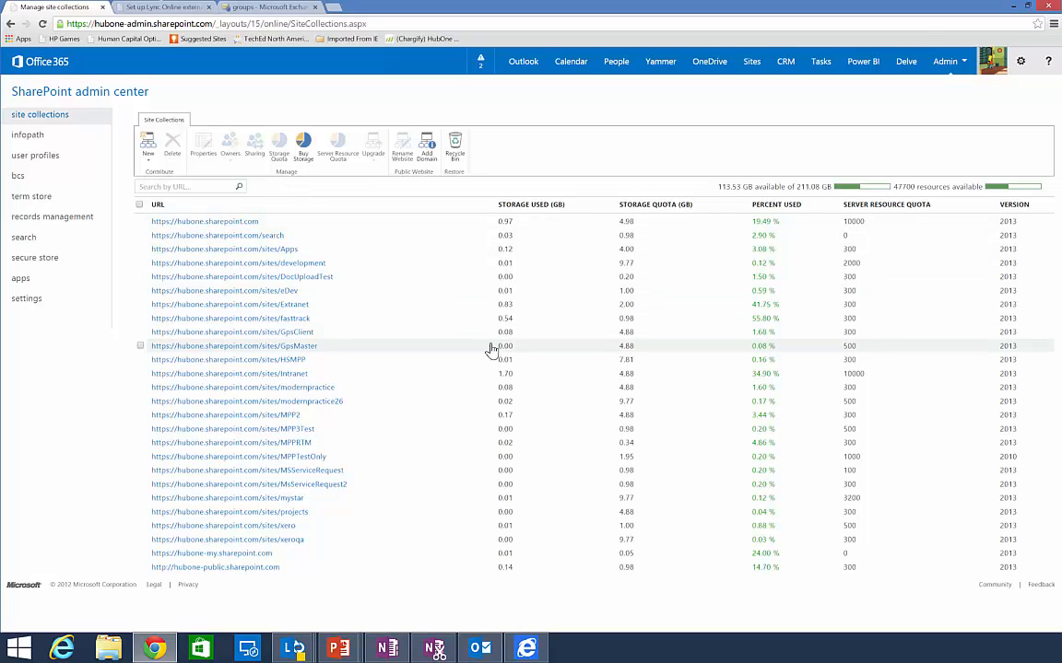
Select the sites/development site collection, open its storage quota settings, and close them without making changes.
left_click(140, 264)
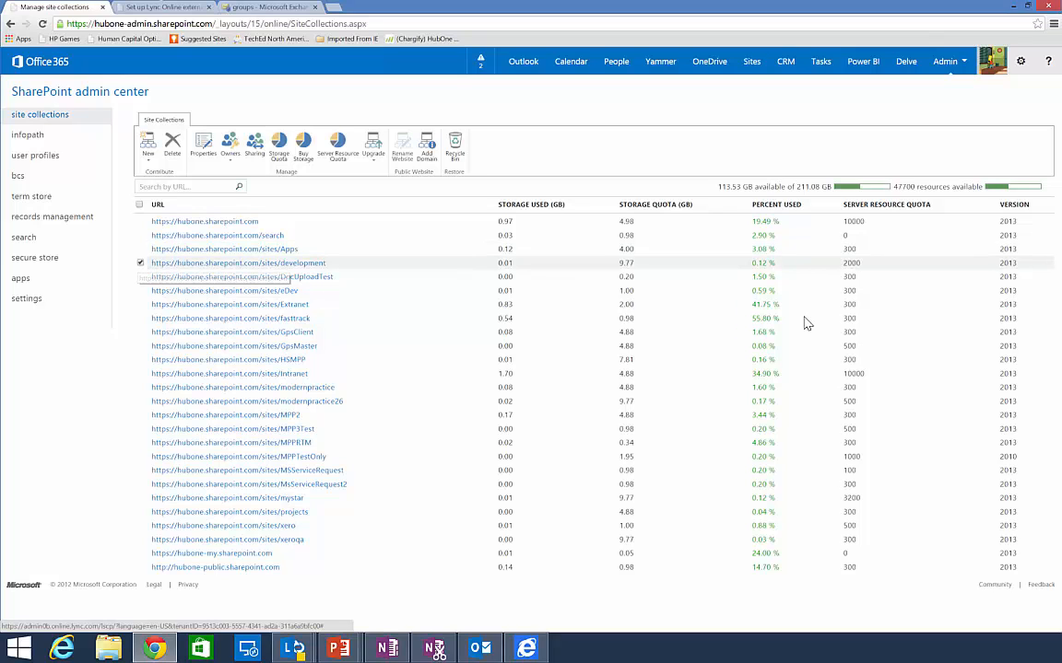
left_click(279, 145)
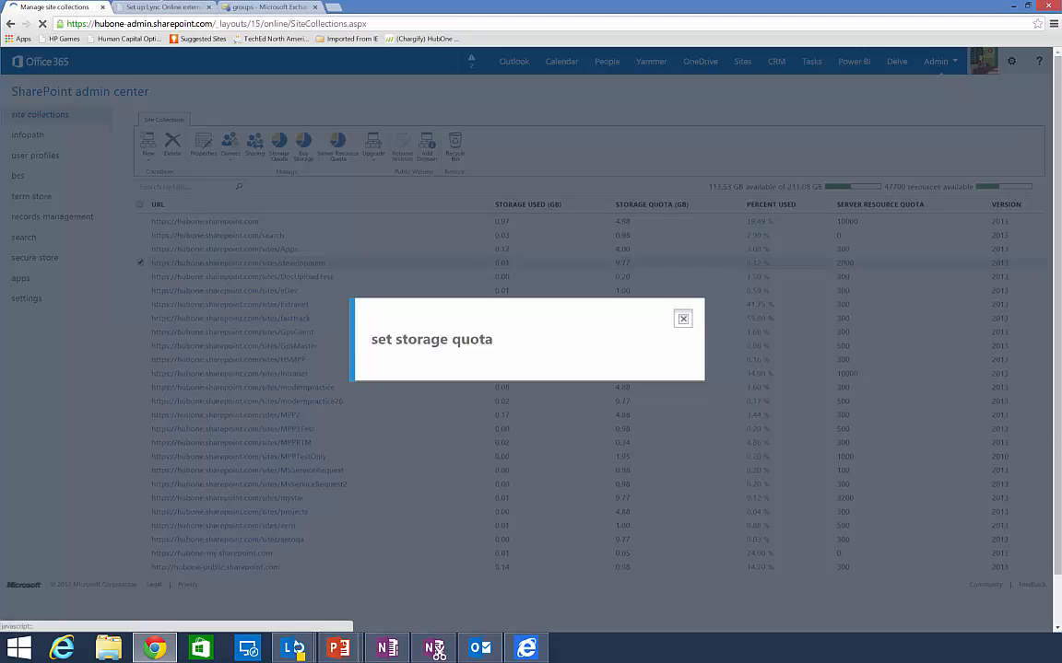
left_click(683, 318)
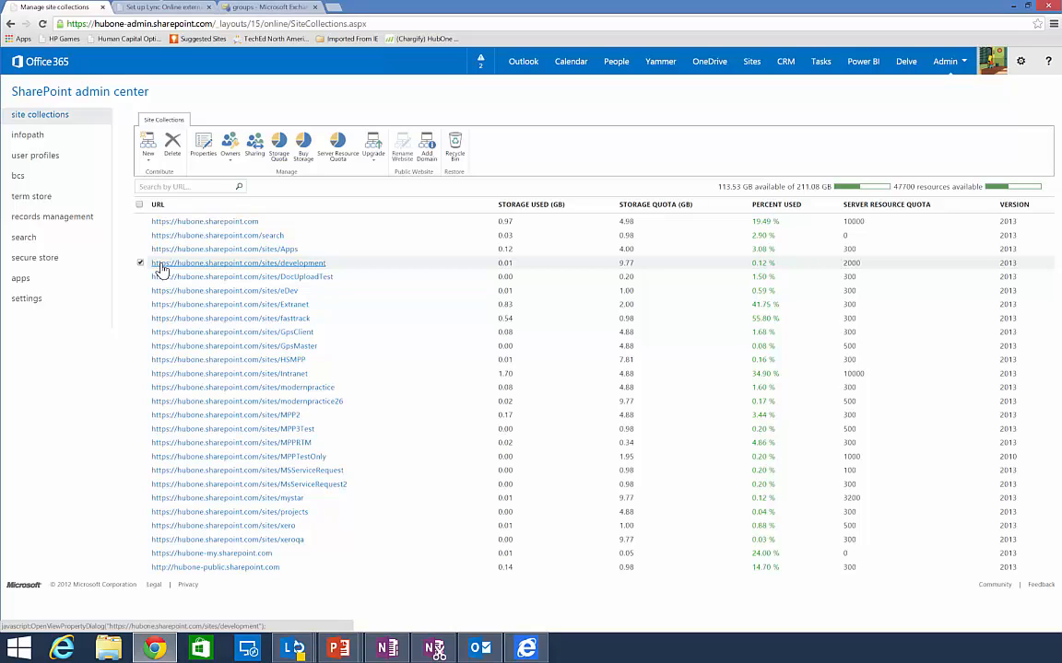
View the primary and site collection administrators of the development site collection, and leave them unchanged.
left_click(230, 162)
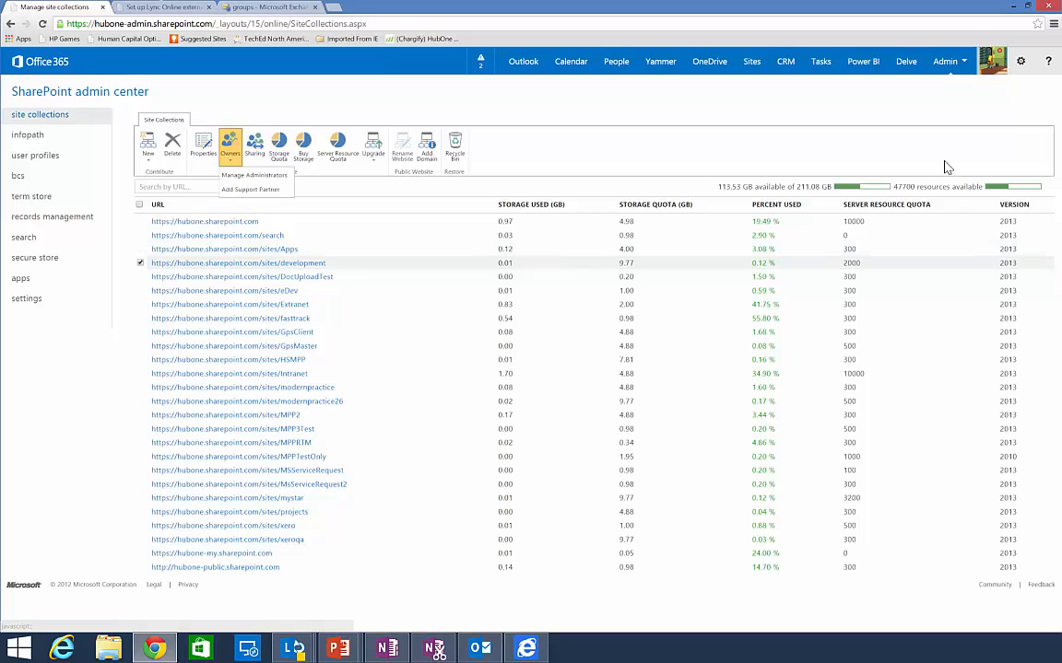
left_click(251, 175)
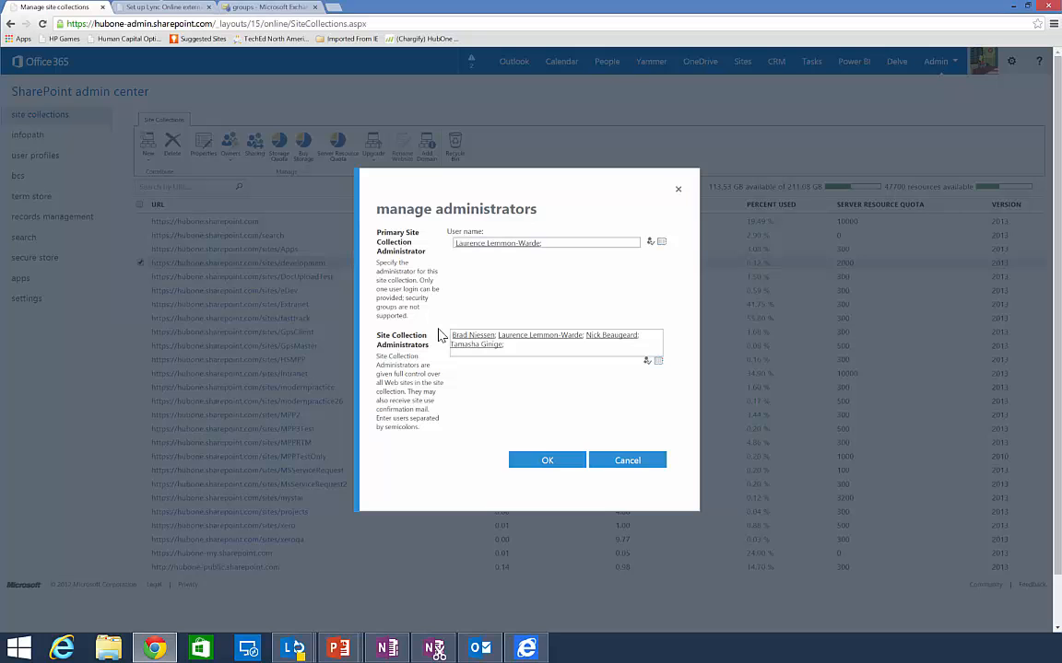
left_click(626, 460)
Switch back to the PowerPoint presentation and advance to the closing "Thanks for your time!" slide.
key("alt+Tab")
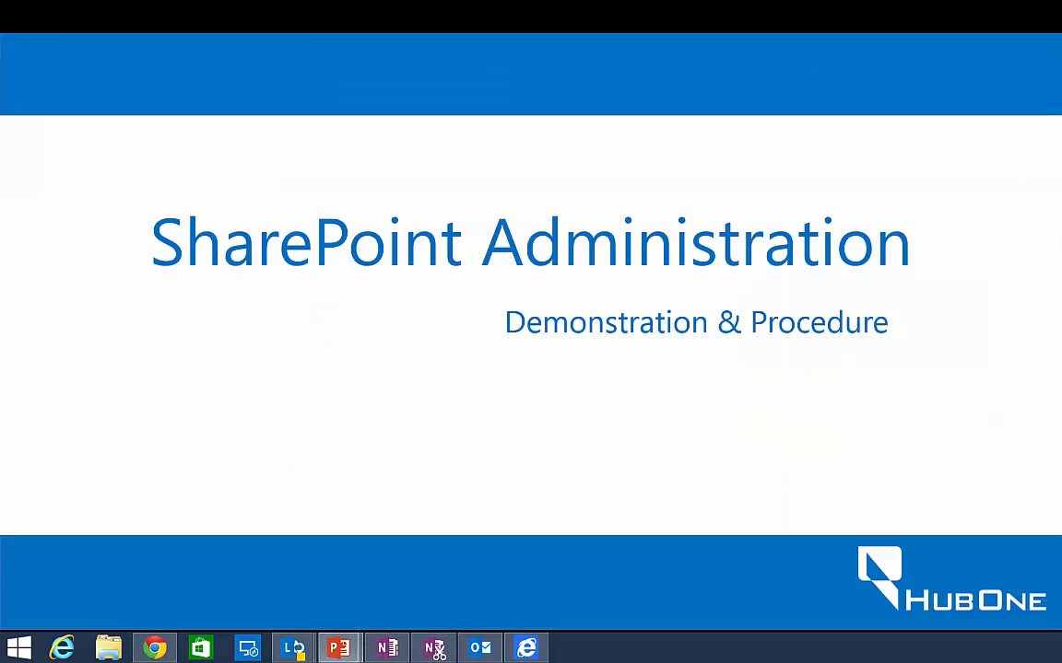
key("Right")
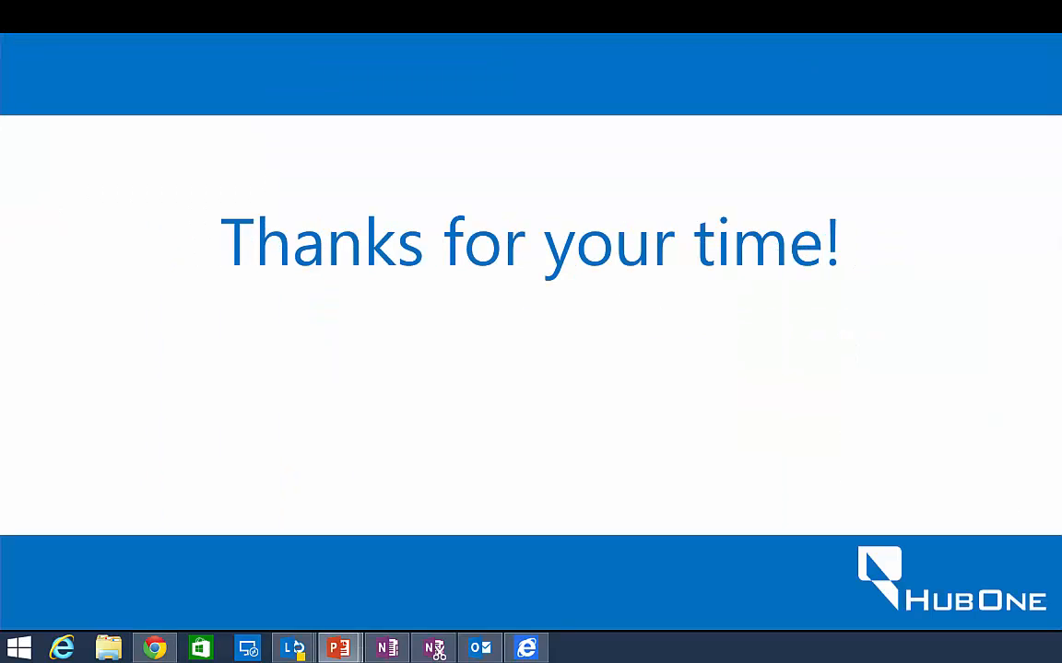